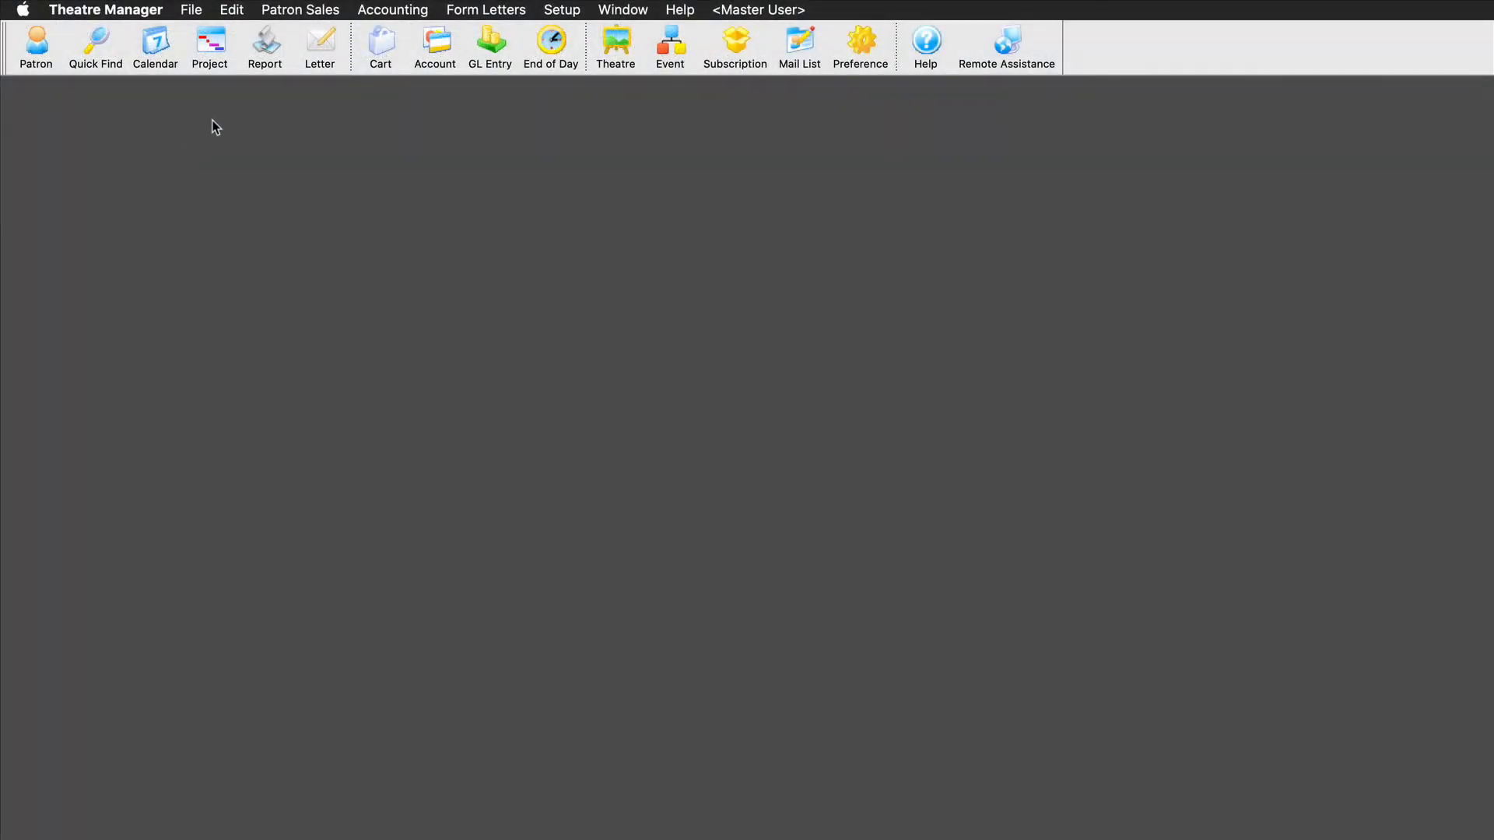
Step: Open the criteria for the Transaction History-By Event report in the Transaction History Reports category
{"action": "left_click", "coordinate": [264, 49]}
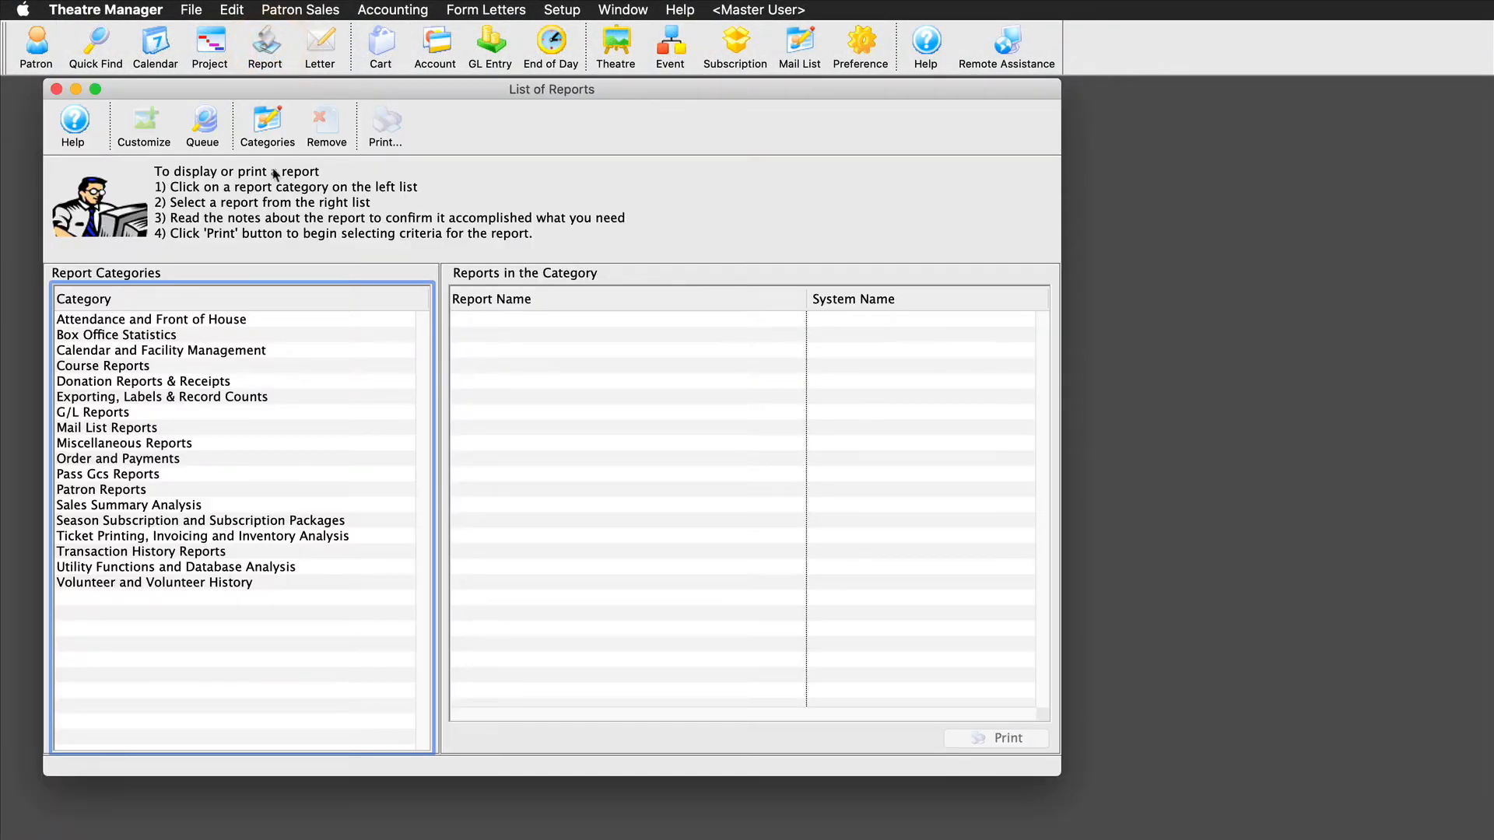
{"action": "left_click", "coordinate": [269, 553]}
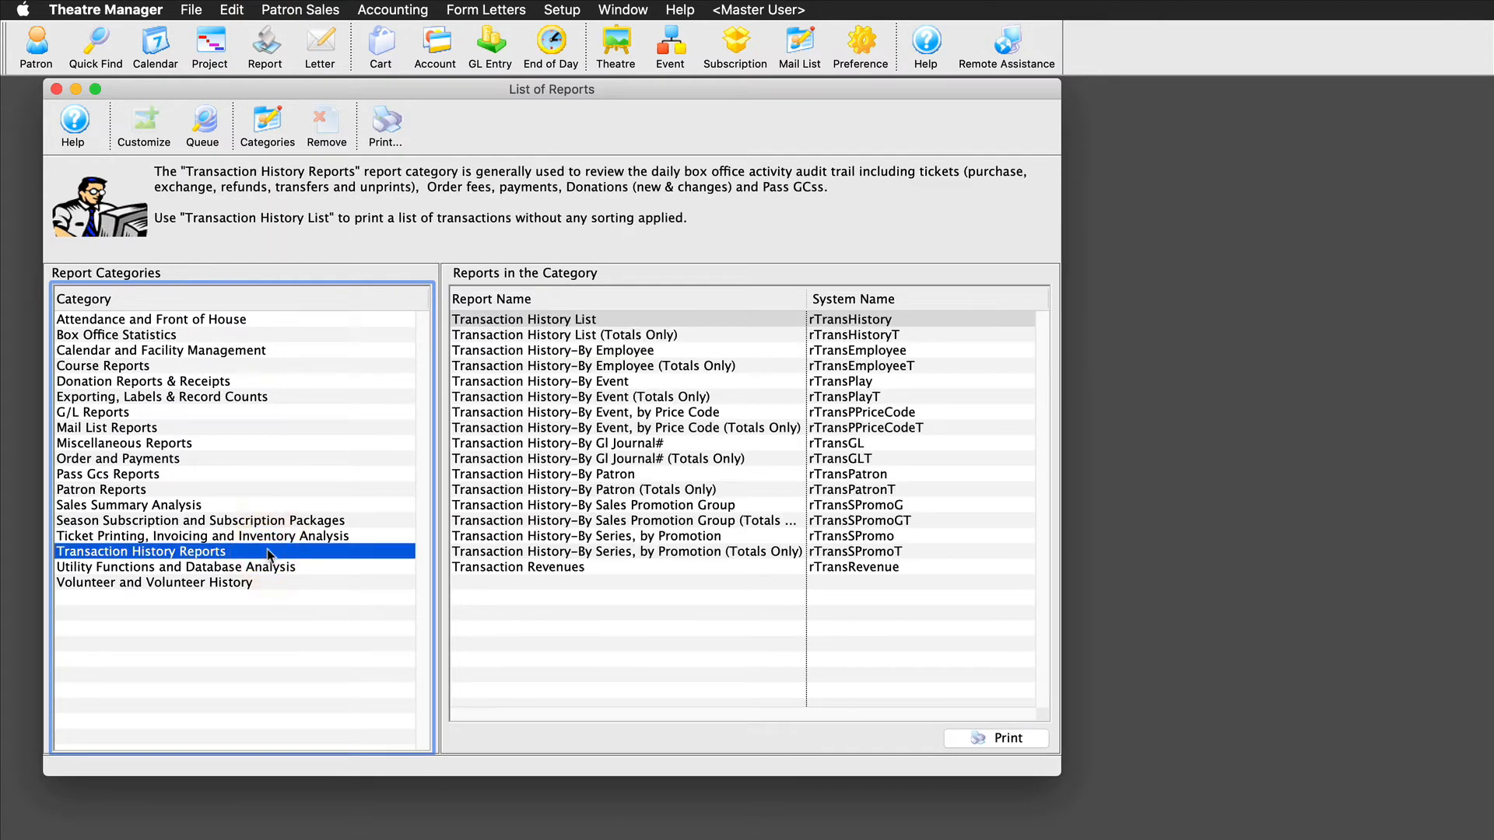
{"action": "left_click", "coordinate": [645, 382]}
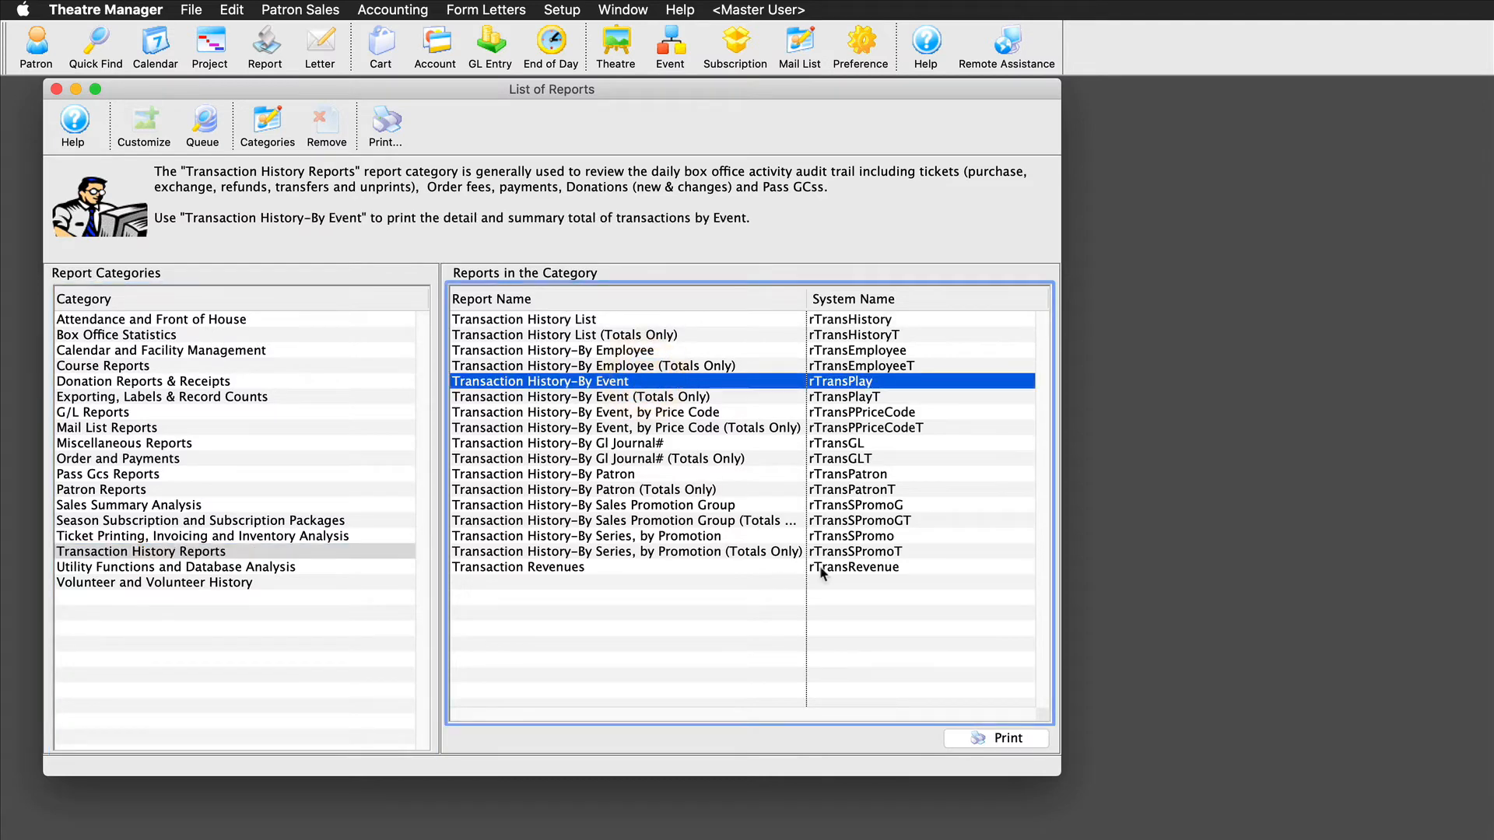
{"action": "left_click", "coordinate": [993, 736]}
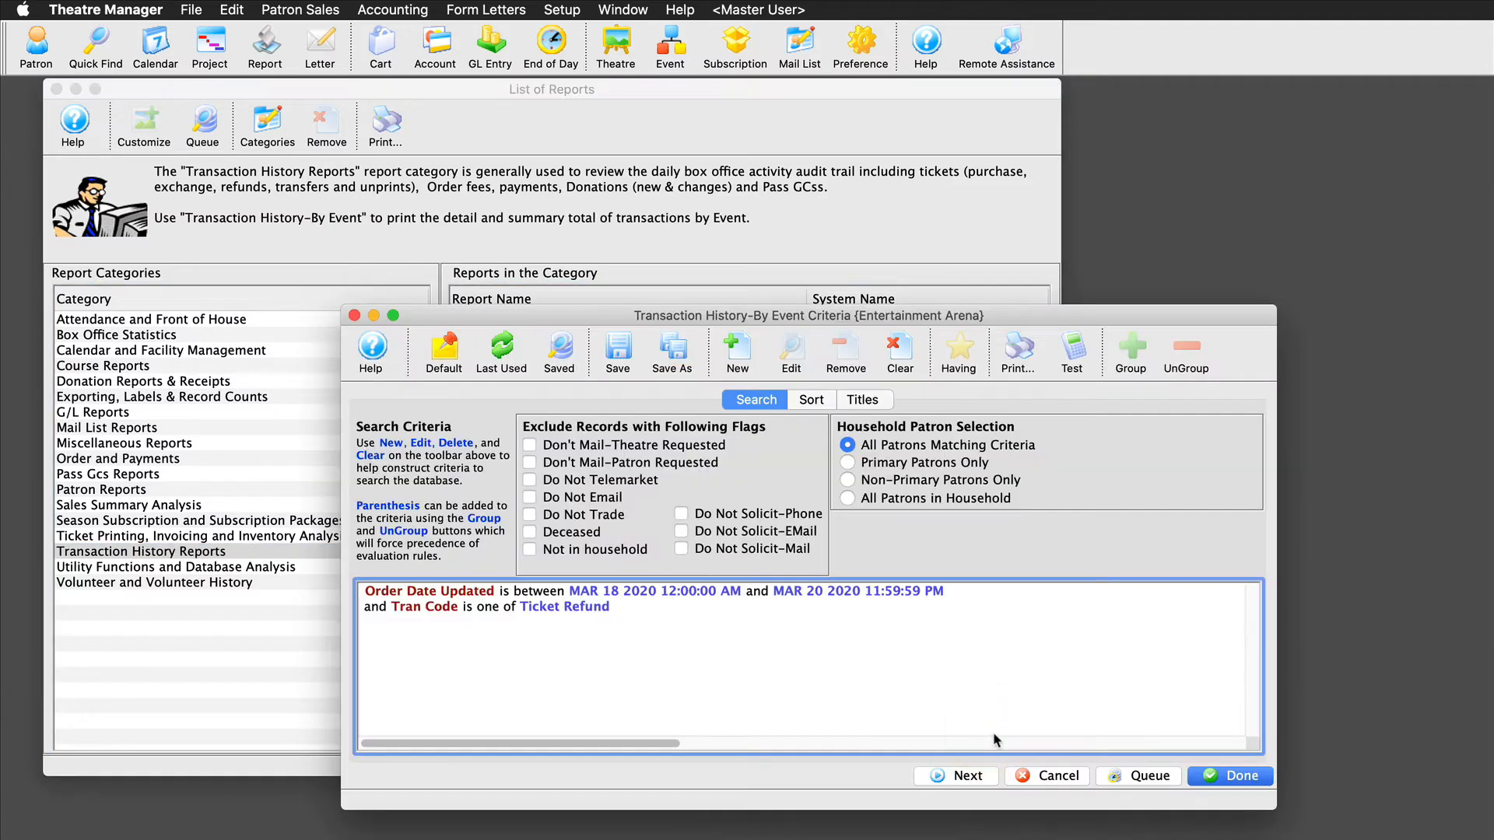
Step: Clear all existing search criteria from the Transaction History-By Event report
{"action": "left_click", "coordinate": [554, 609]}
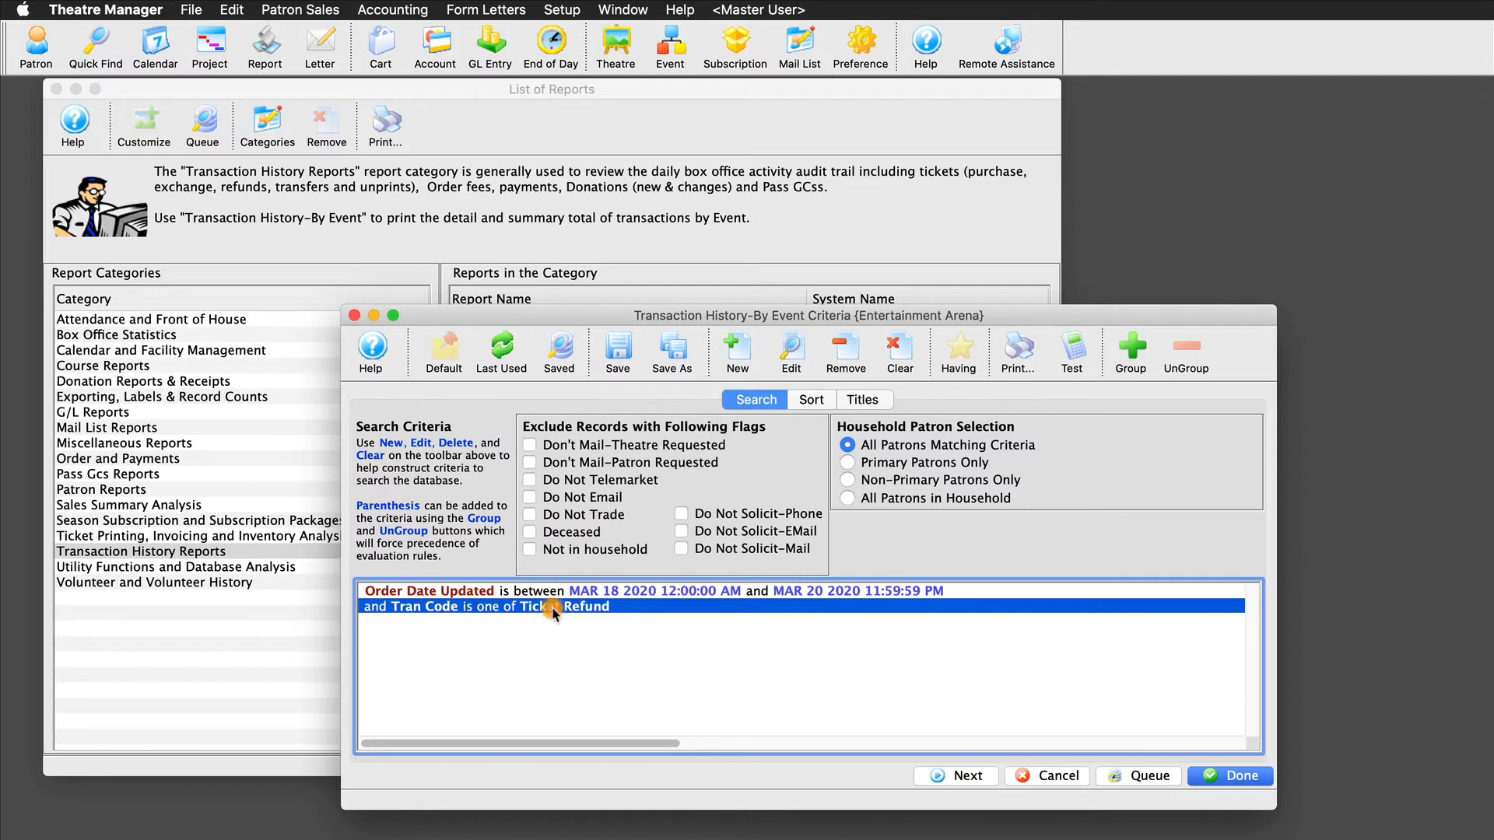
{"action": "left_click", "coordinate": [556, 595]}
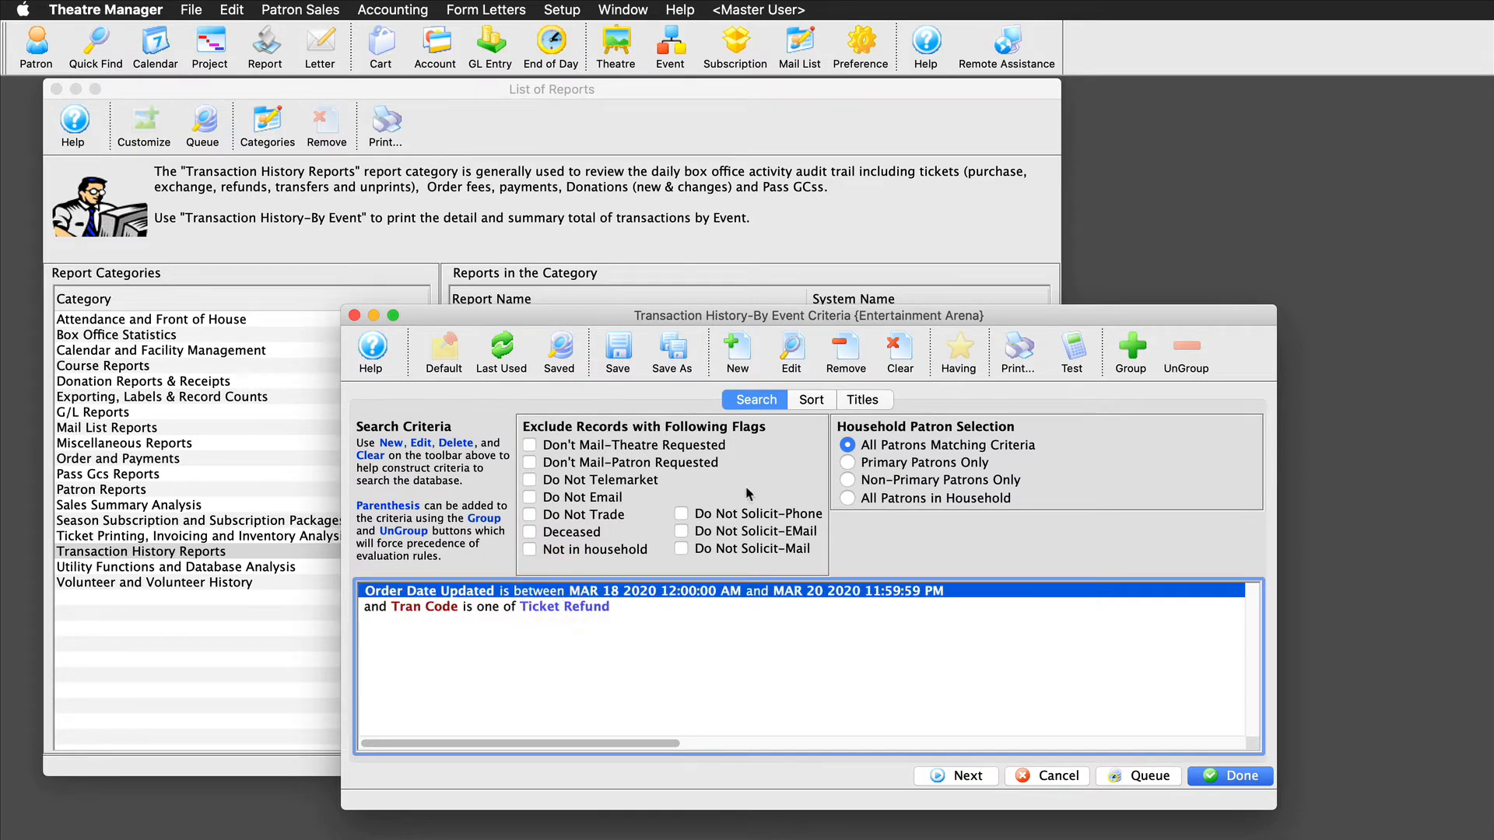
{"action": "left_click", "coordinate": [904, 359]}
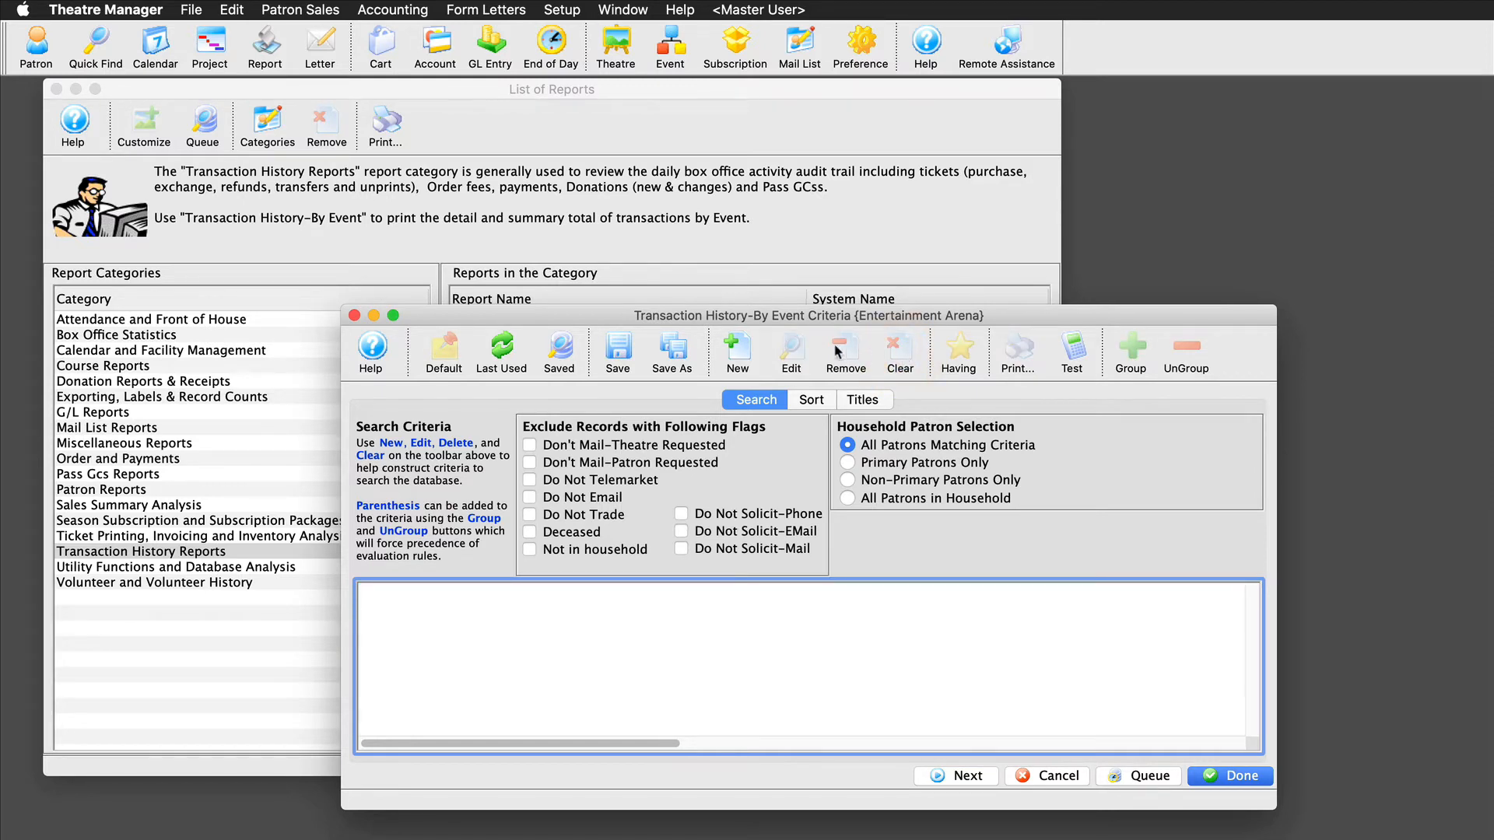
Step: Add an Orders criterion where Order Date Updated is between March 18, 2020 and March 20, 2020, and continue adding criteria
{"action": "left_click", "coordinate": [740, 356]}
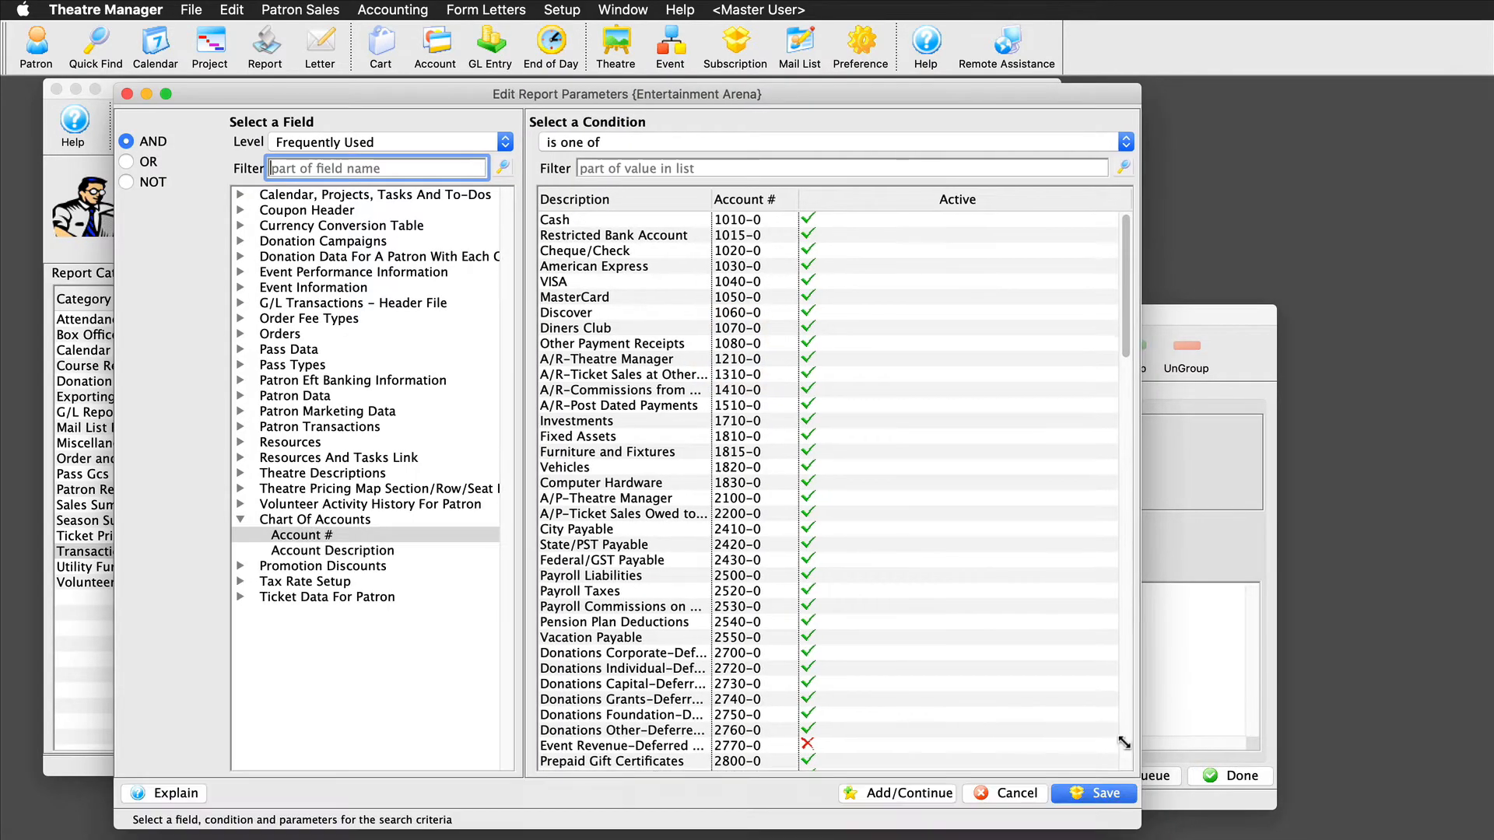
{"action": "left_click", "coordinate": [242, 520]}
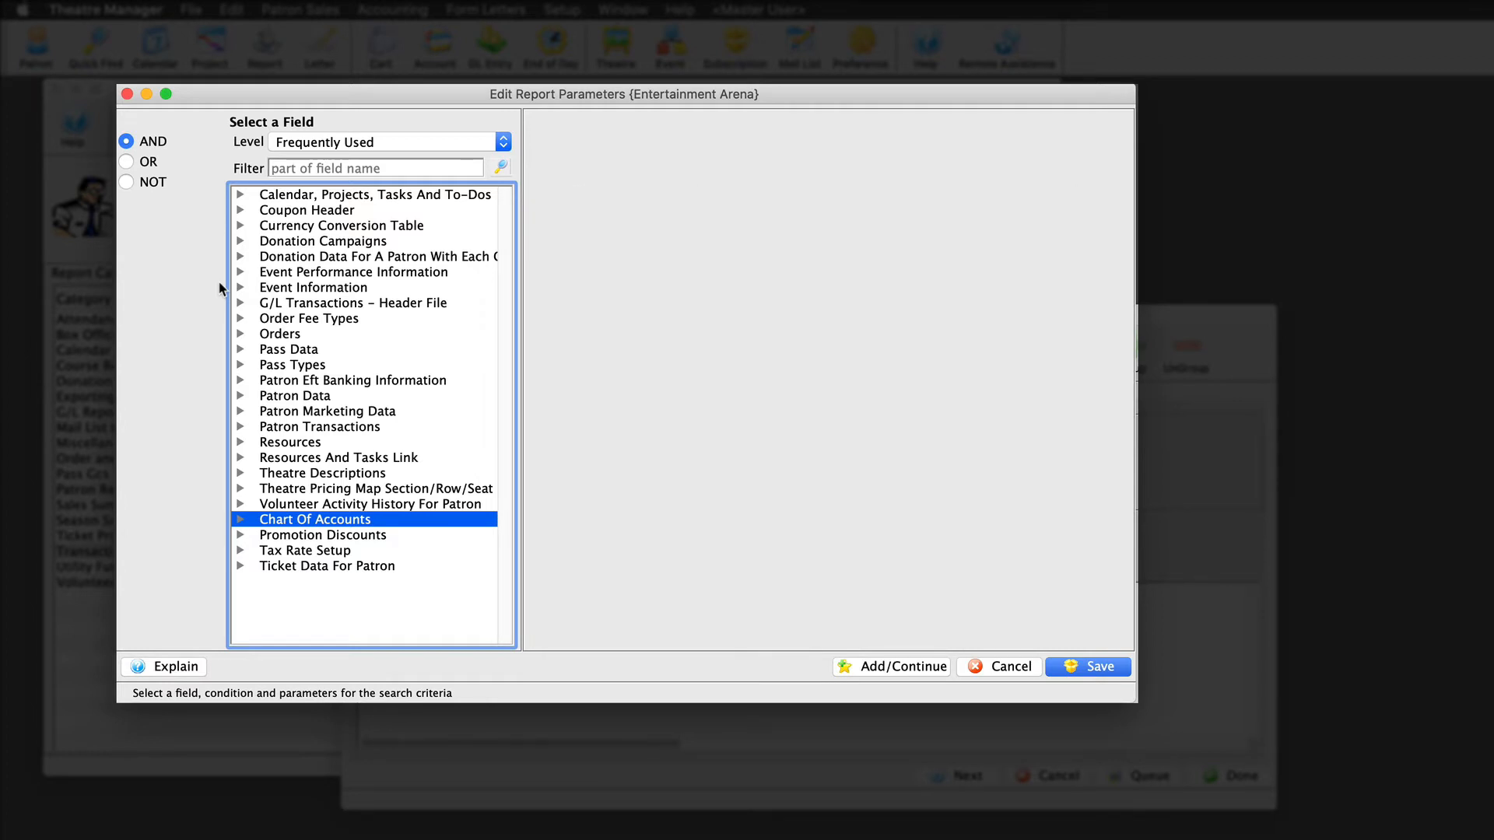
{"action": "left_click", "coordinate": [240, 334]}
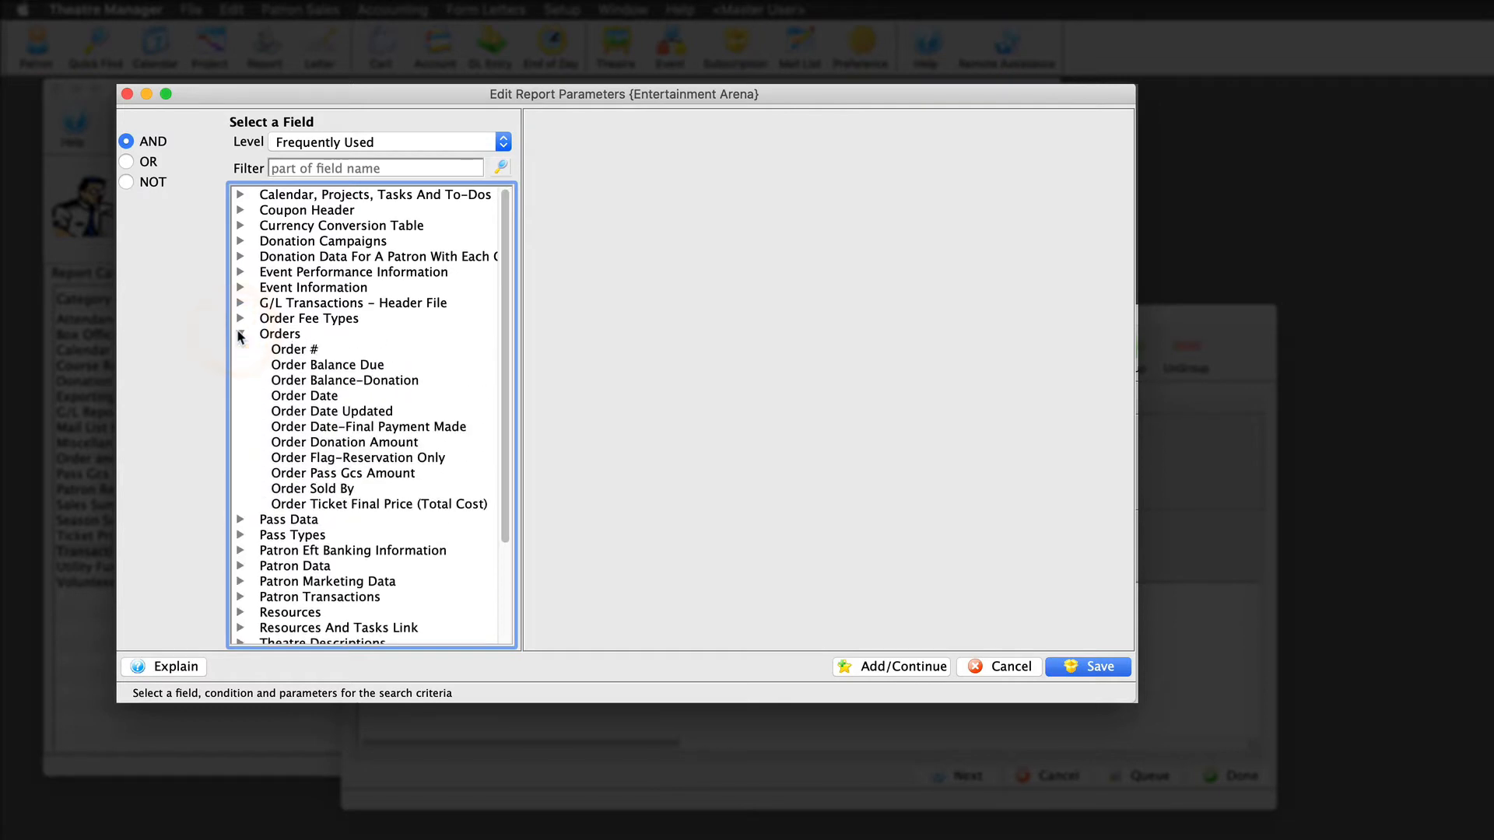
{"action": "left_click", "coordinate": [337, 410]}
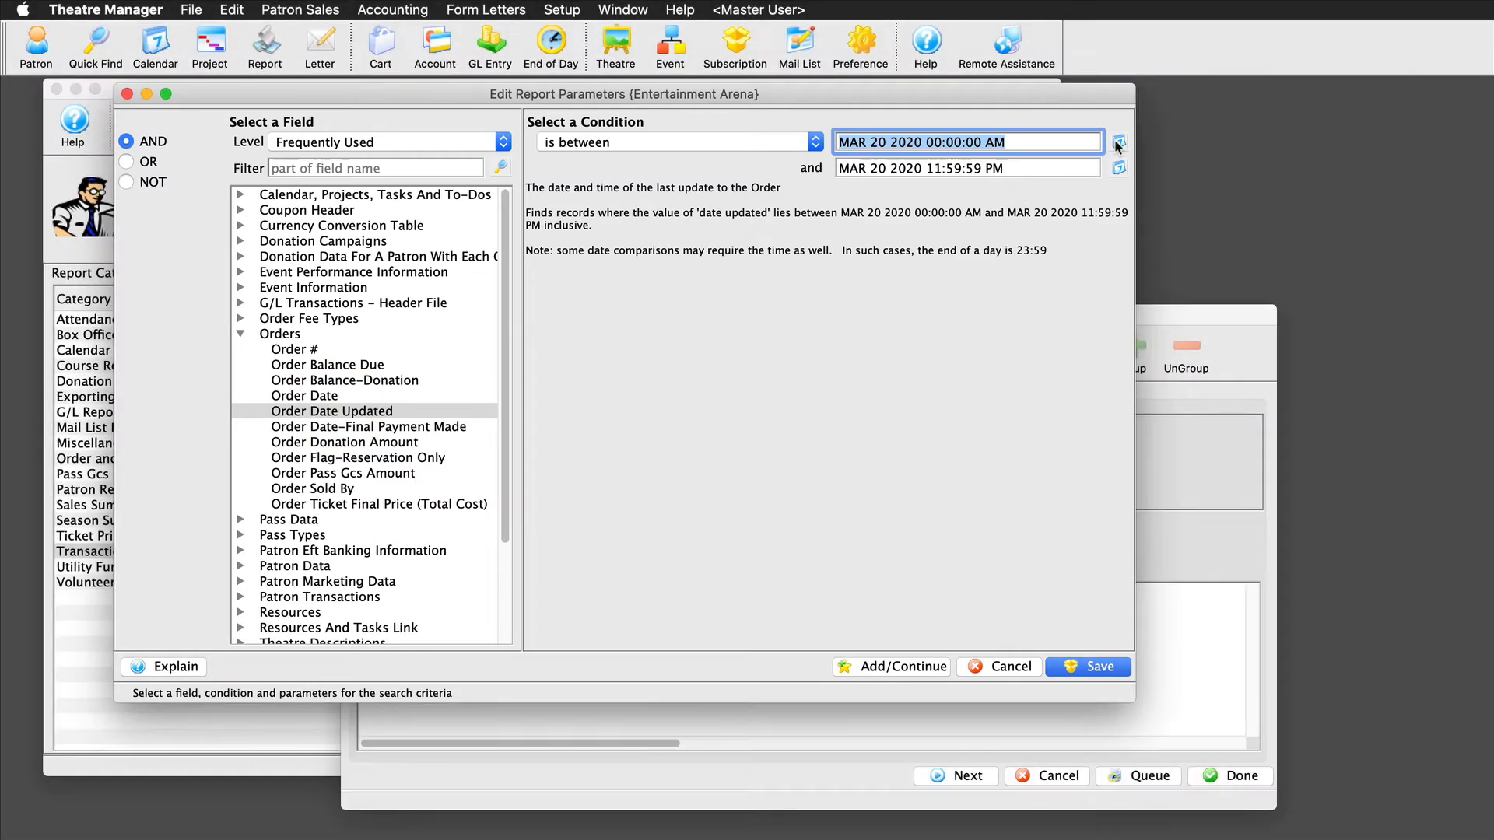
{"action": "left_click", "coordinate": [1118, 143]}
{"action": "left_click_drag", "start_coordinate": [1205, 90], "coordinate": [677, 308]}
{"action": "double_click", "coordinate": [691, 427]}
{"action": "left_click", "coordinate": [916, 671]}
Step: Filter the Patron Transactions Tran Code values by "refund" and save a criterion where Tran Code is one of Ticket Refund
{"action": "left_click", "coordinate": [242, 335]}
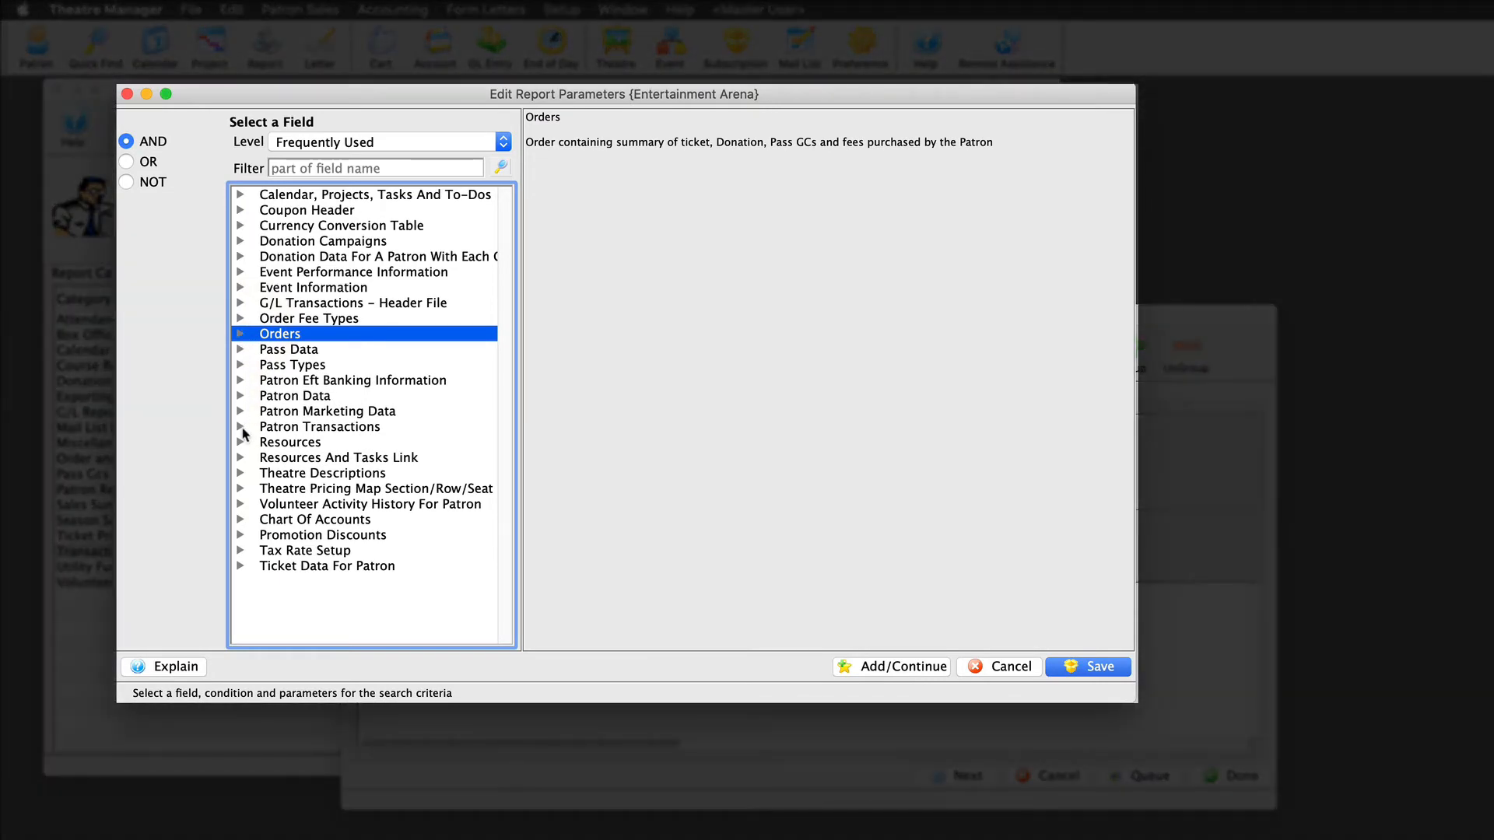
{"action": "left_click", "coordinate": [241, 428]}
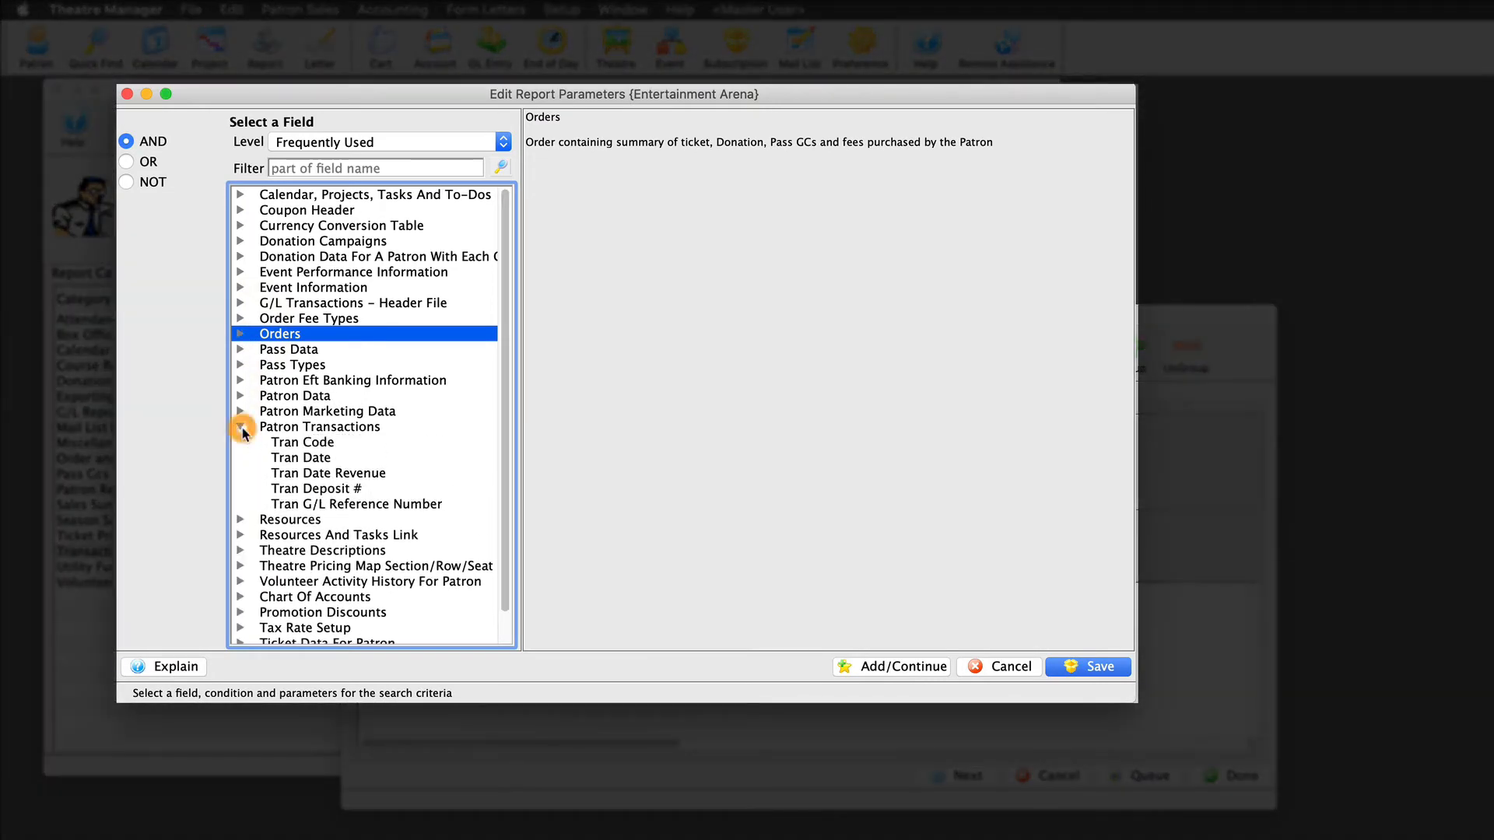
{"action": "left_click", "coordinate": [287, 442]}
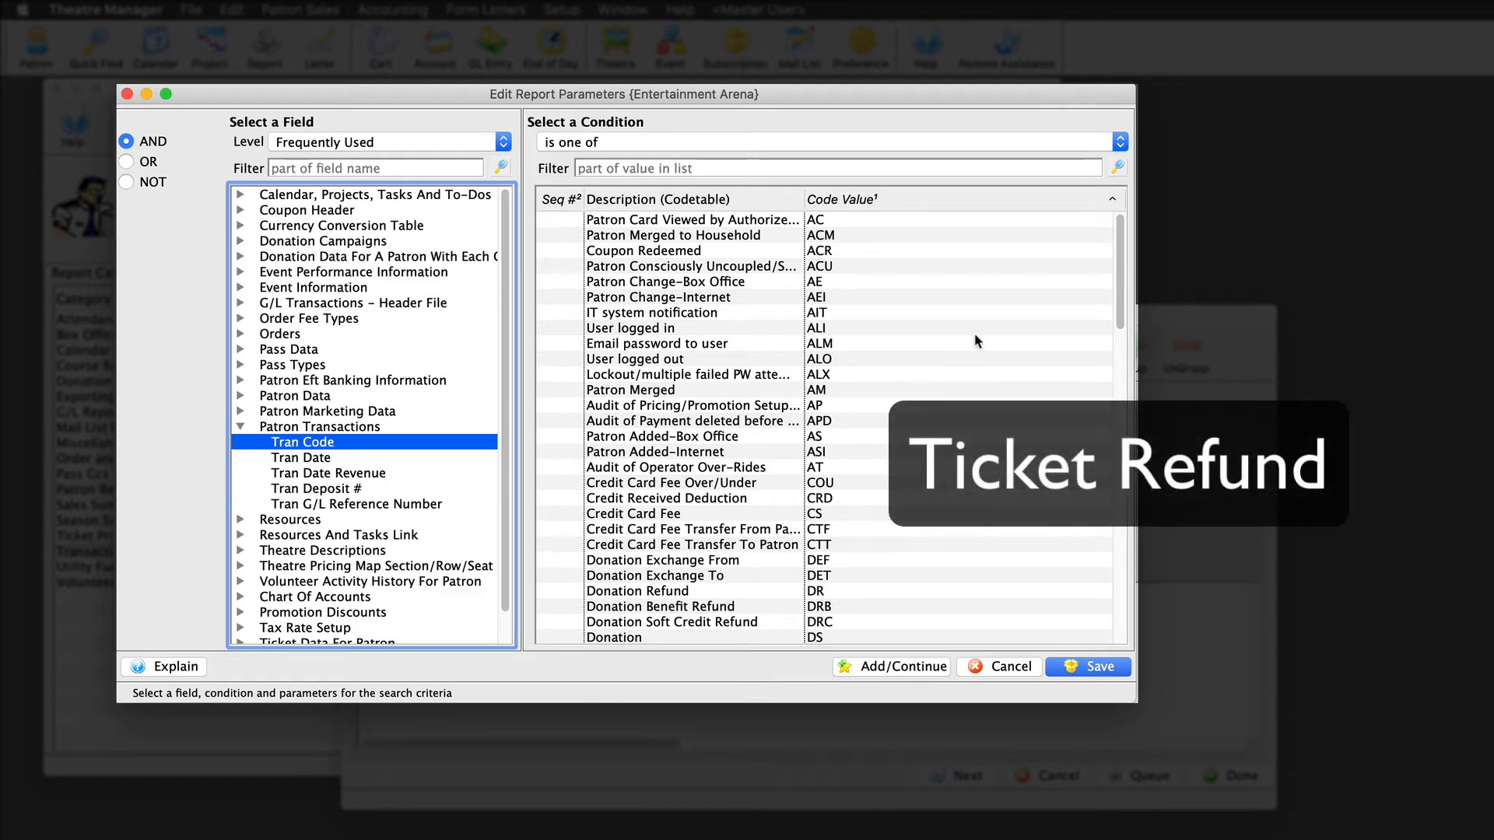
{"action": "mouse_move", "coordinate": [1119, 290]}
{"action": "left_mouse_down"}
{"action": "mouse_move", "coordinate": [1113, 587]}
{"action": "mouse_move", "coordinate": [1124, 285]}
{"action": "left_mouse_up"}
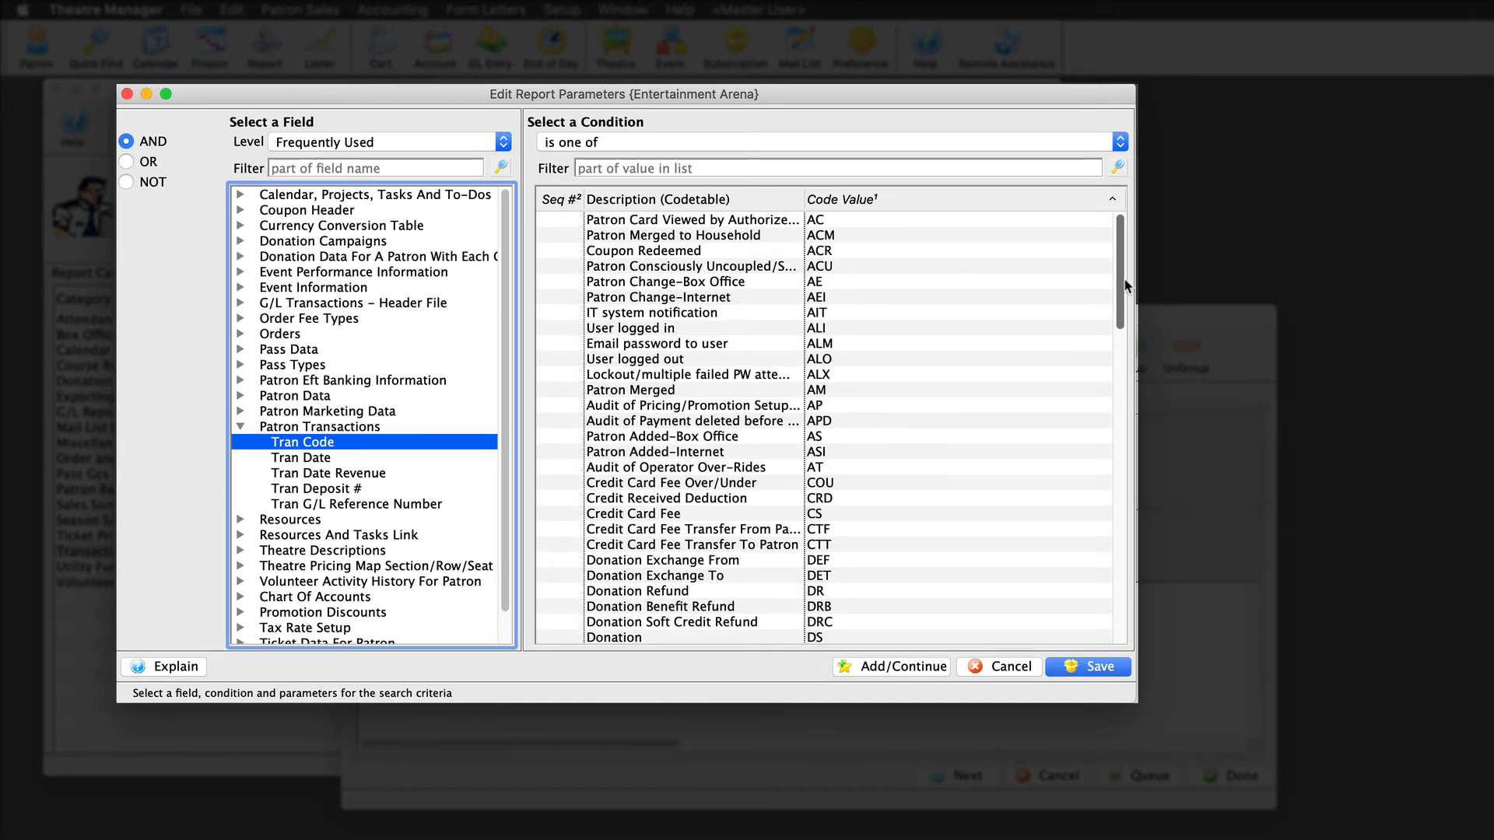
{"action": "left_click", "coordinate": [615, 169]}
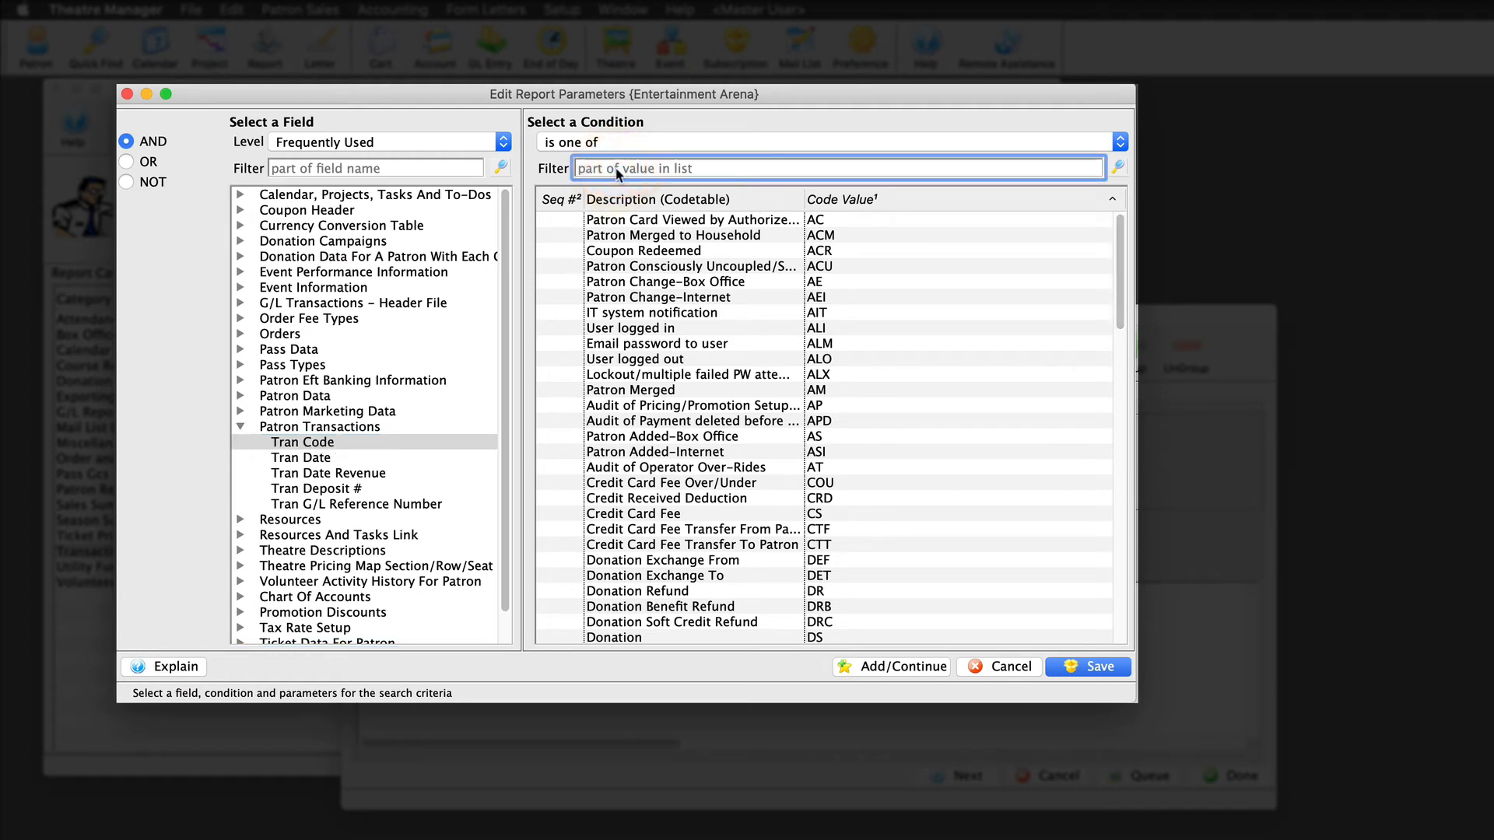
{"action": "type", "text": "ref"}
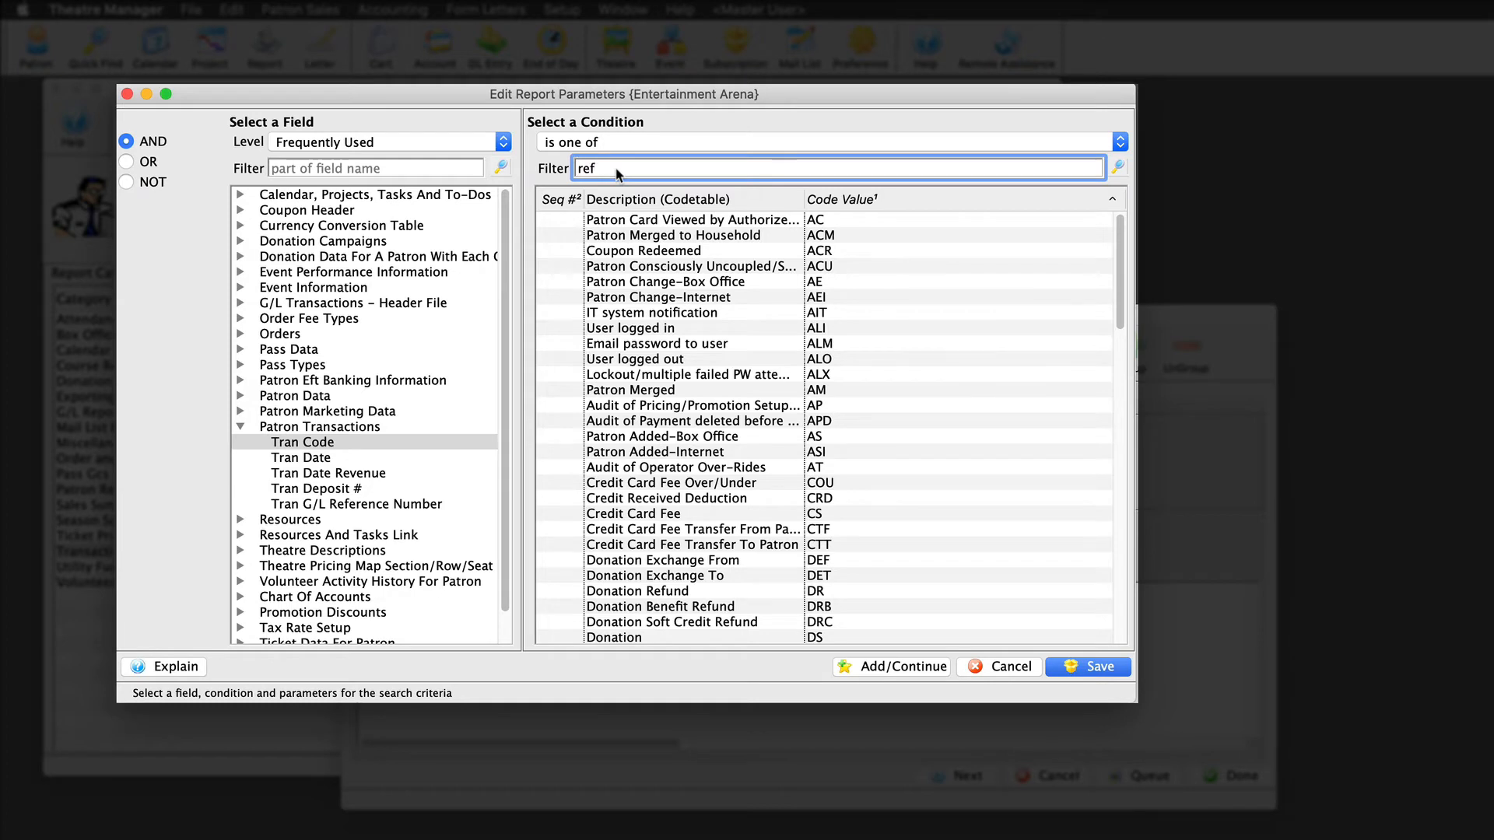
{"action": "type", "text": "und"}
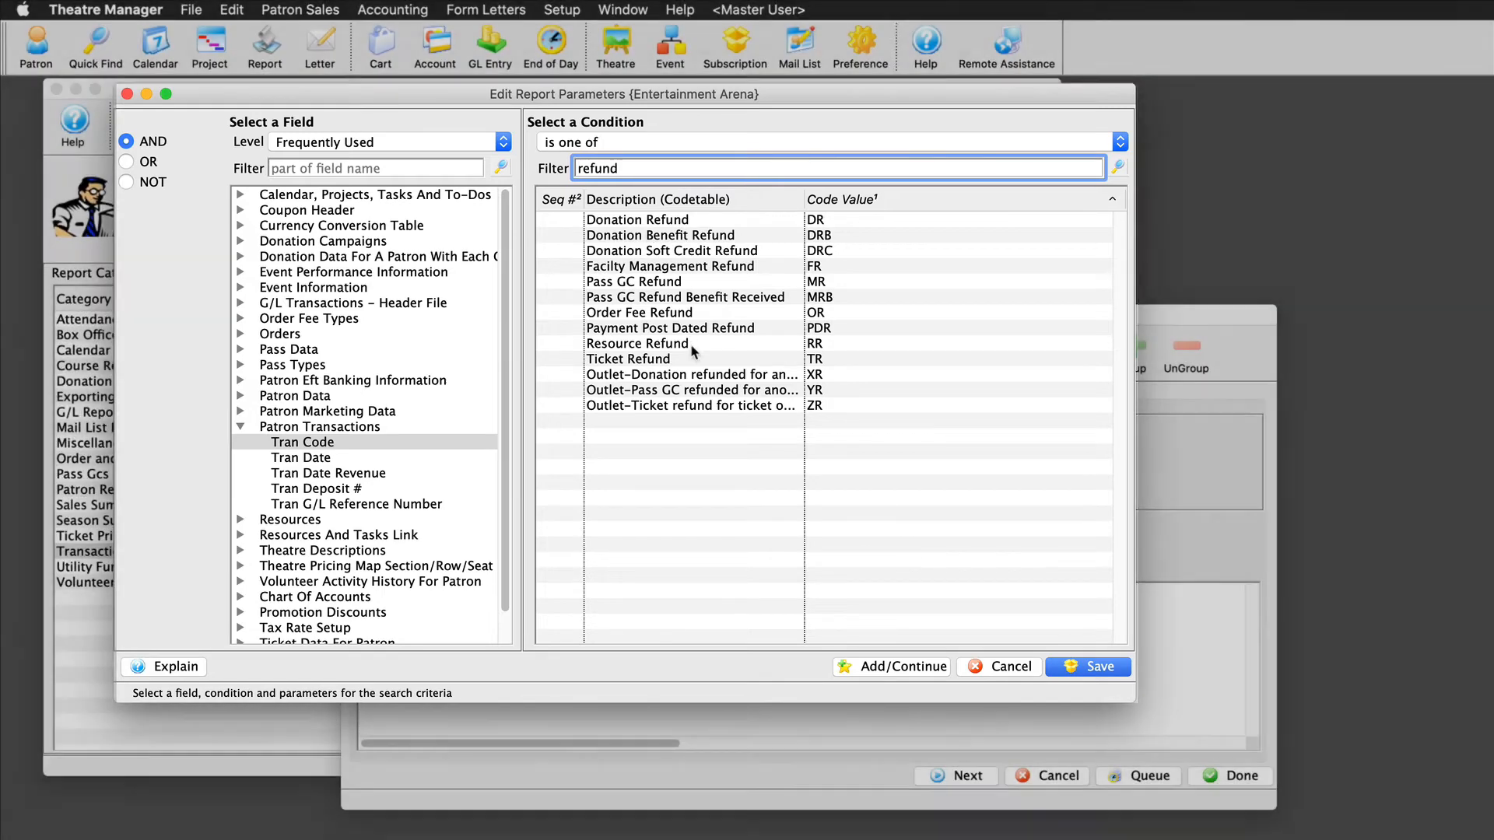
{"action": "left_click", "coordinate": [695, 360]}
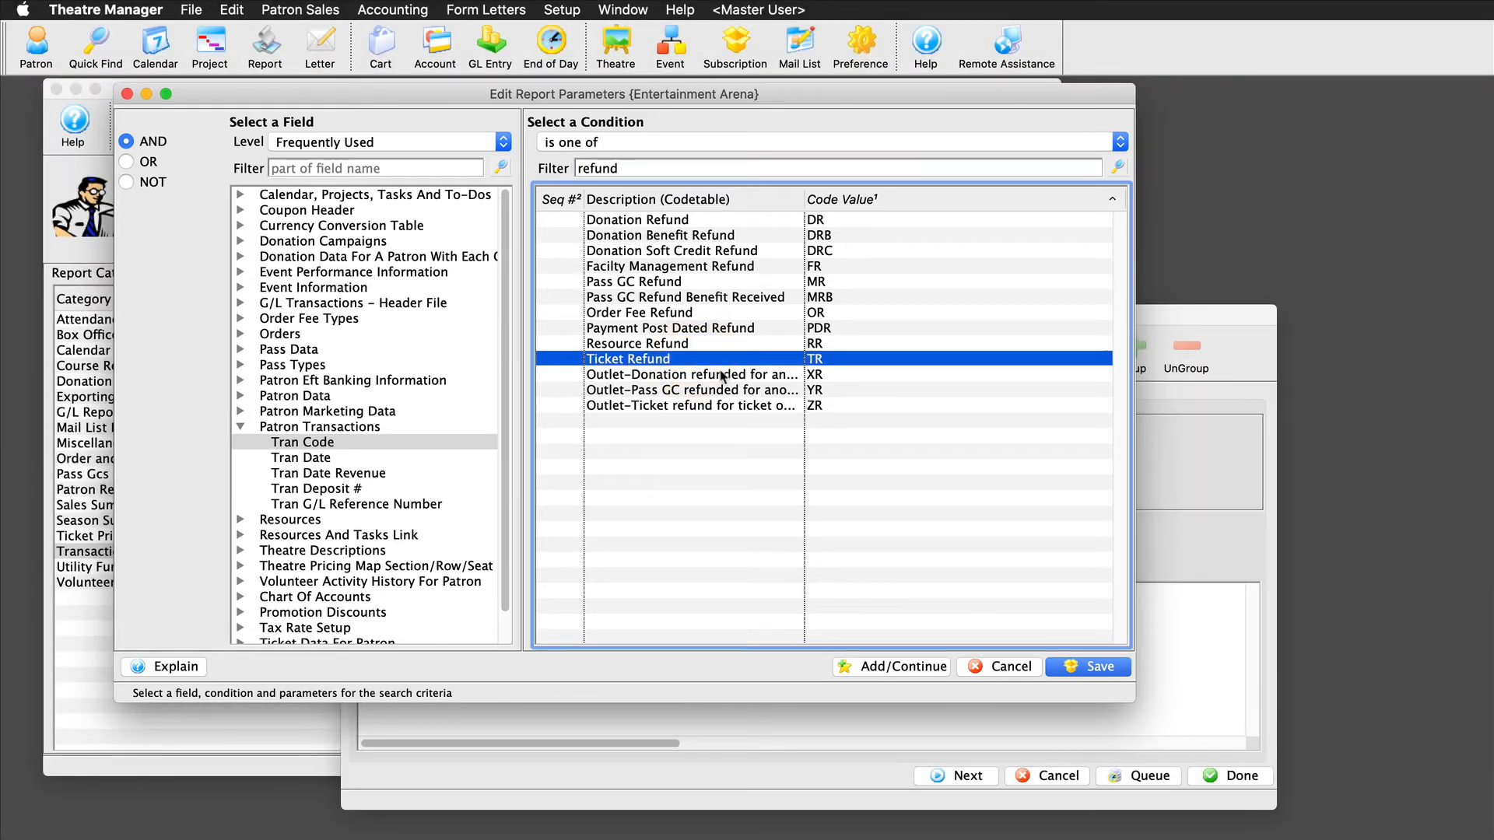
{"action": "left_click", "coordinate": [1071, 667]}
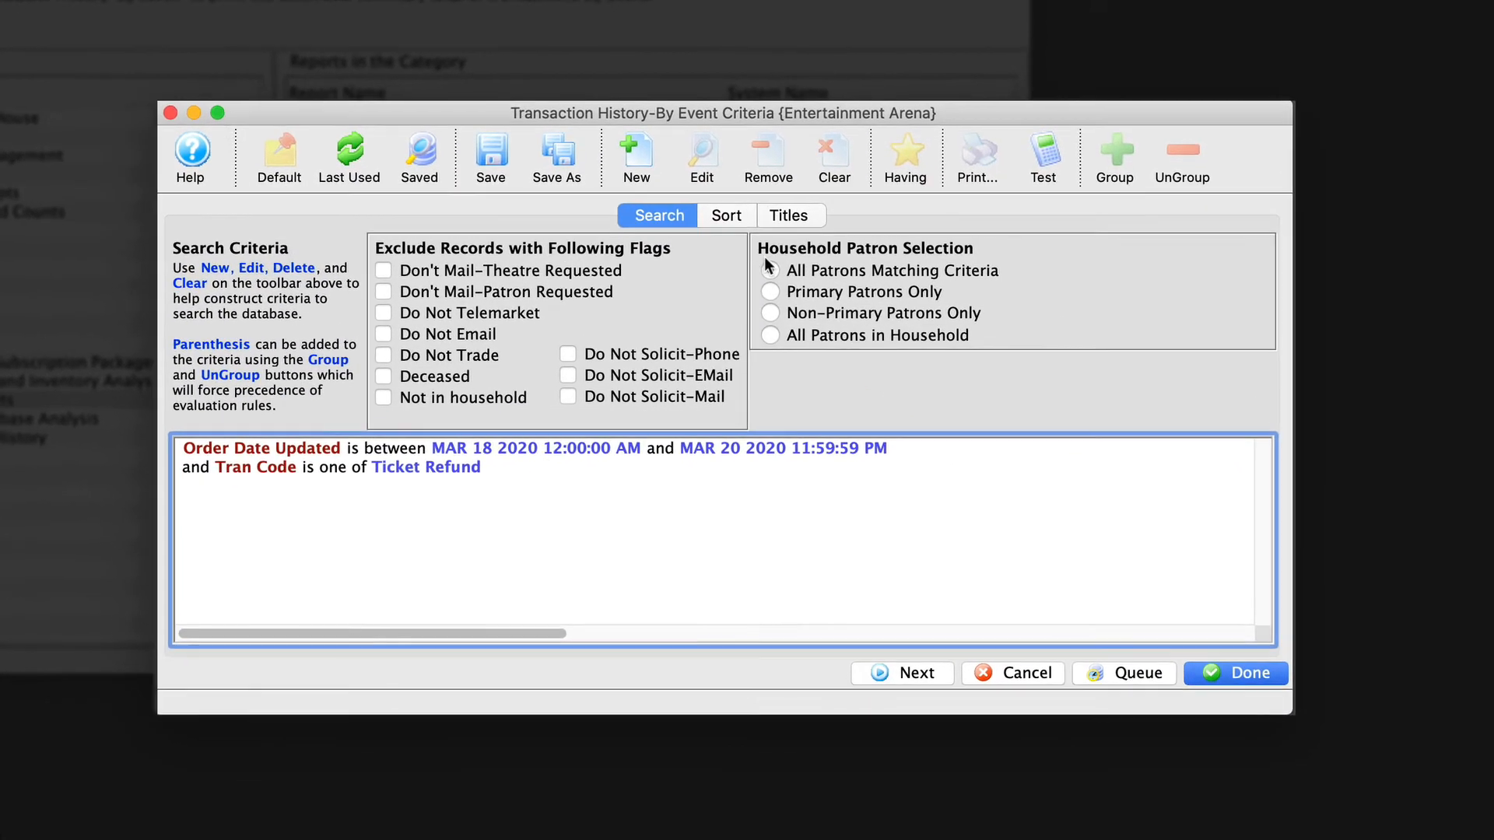
Step: Replace the default report title with "Refund Report March 18-20, 2020" and run the report
{"action": "left_click", "coordinate": [729, 210]}
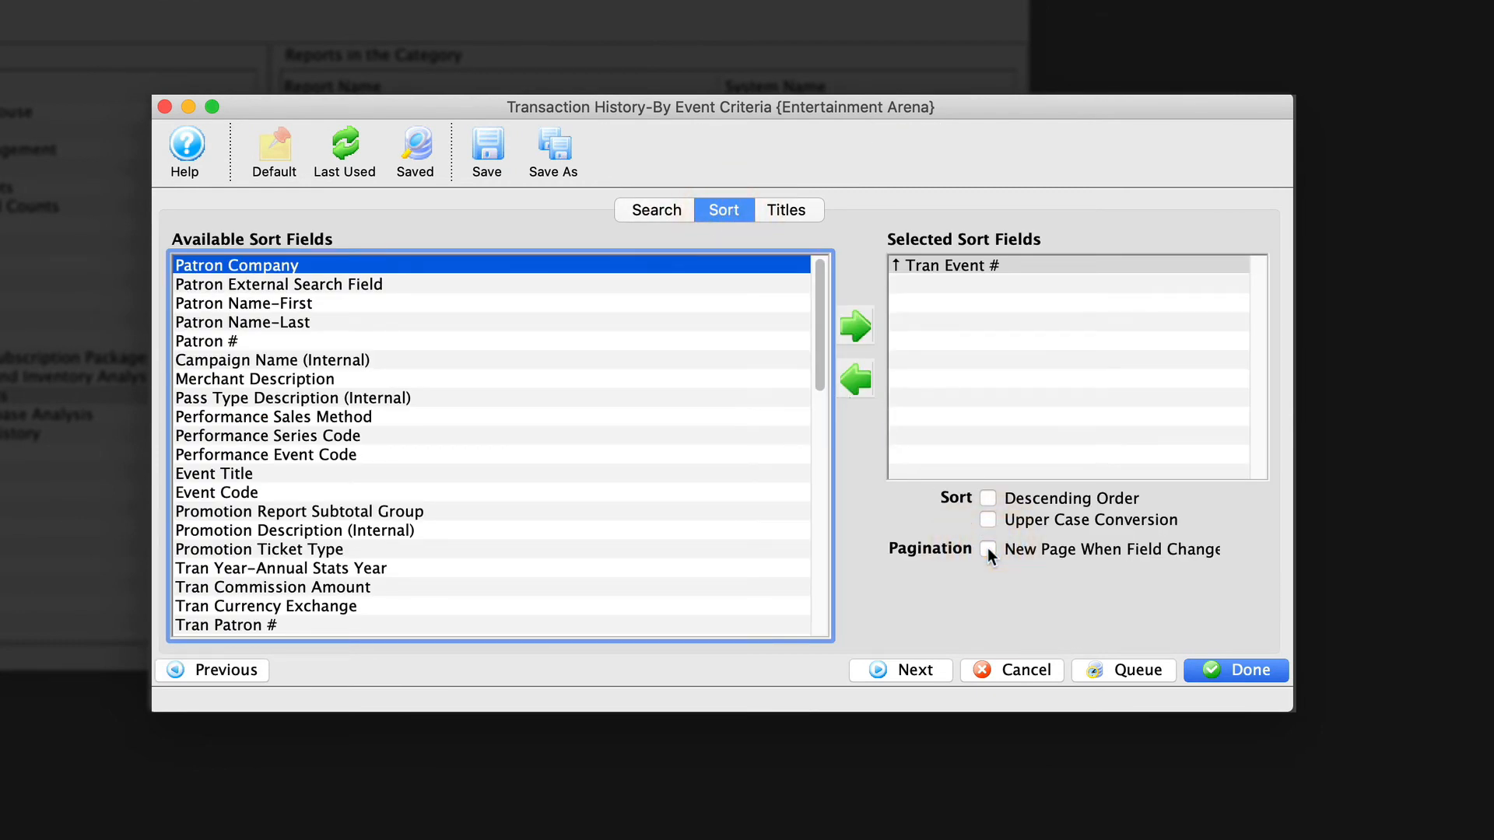
{"action": "left_click", "coordinate": [791, 208]}
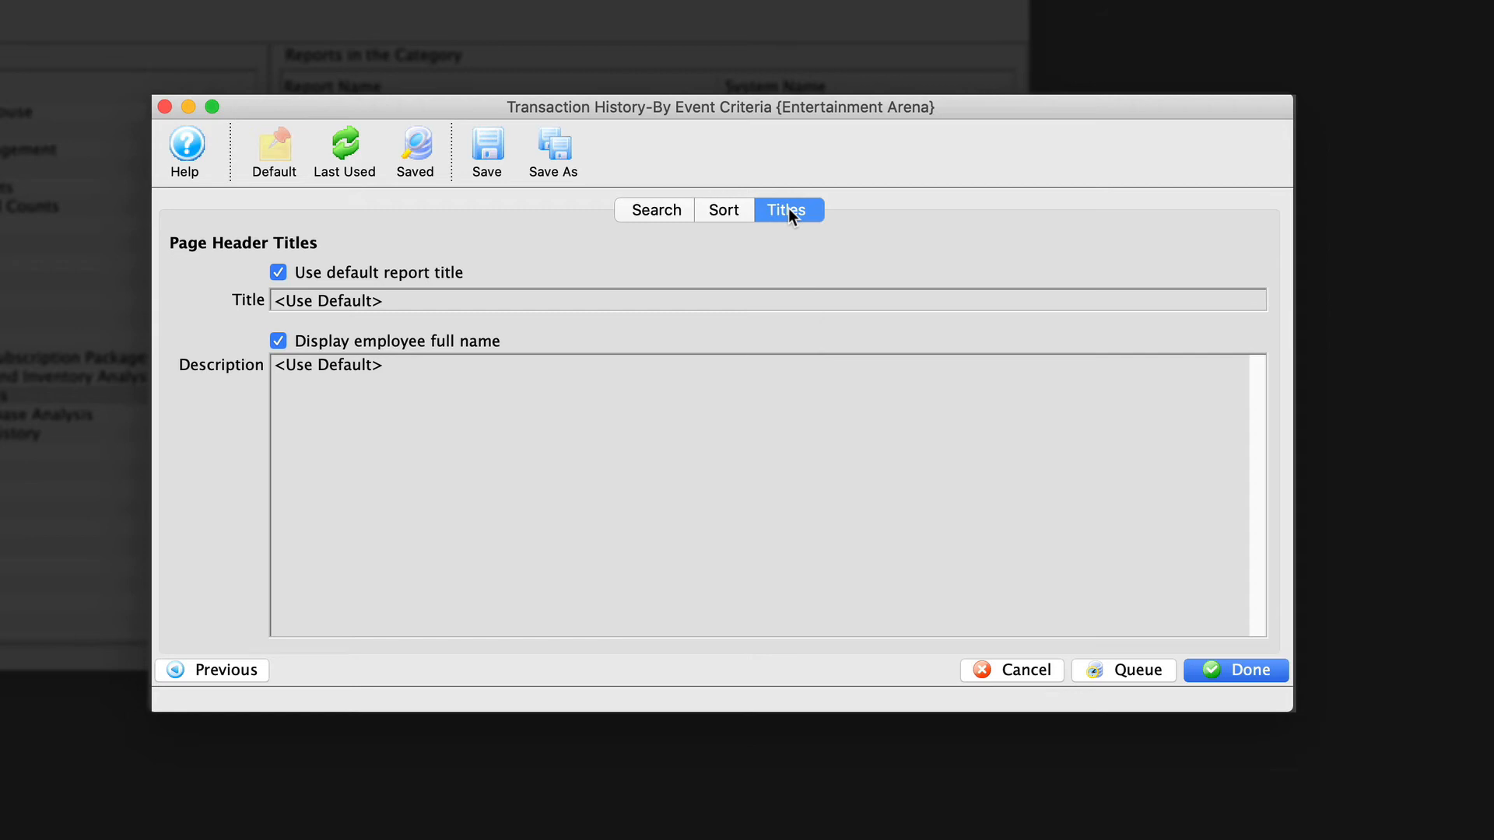
{"action": "left_click", "coordinate": [278, 271]}
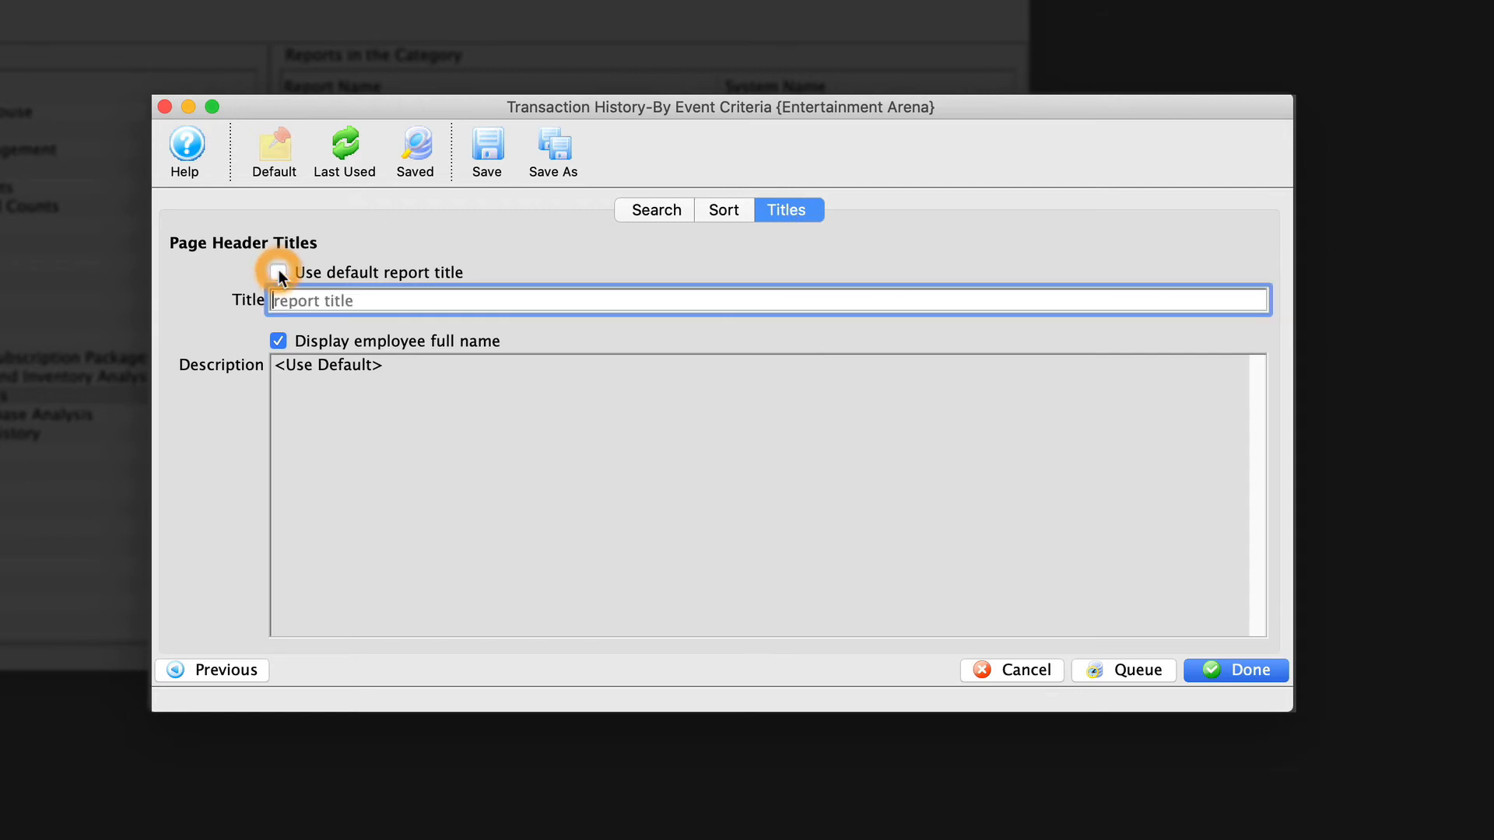
{"action": "left_click", "coordinate": [336, 297]}
{"action": "type", "text": "Refund Report M"}
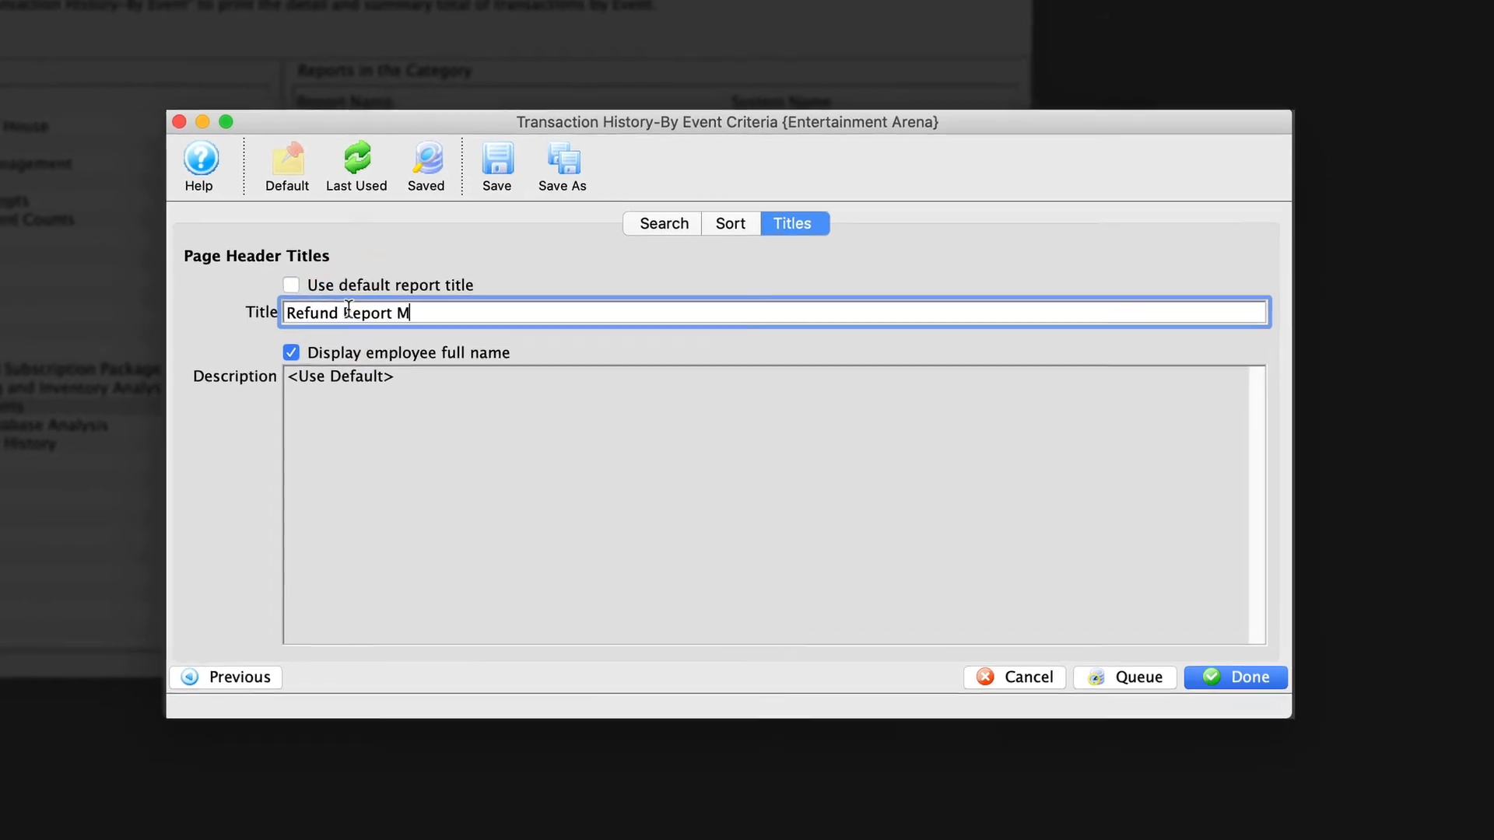
{"action": "type", "text": "arch 18-"}
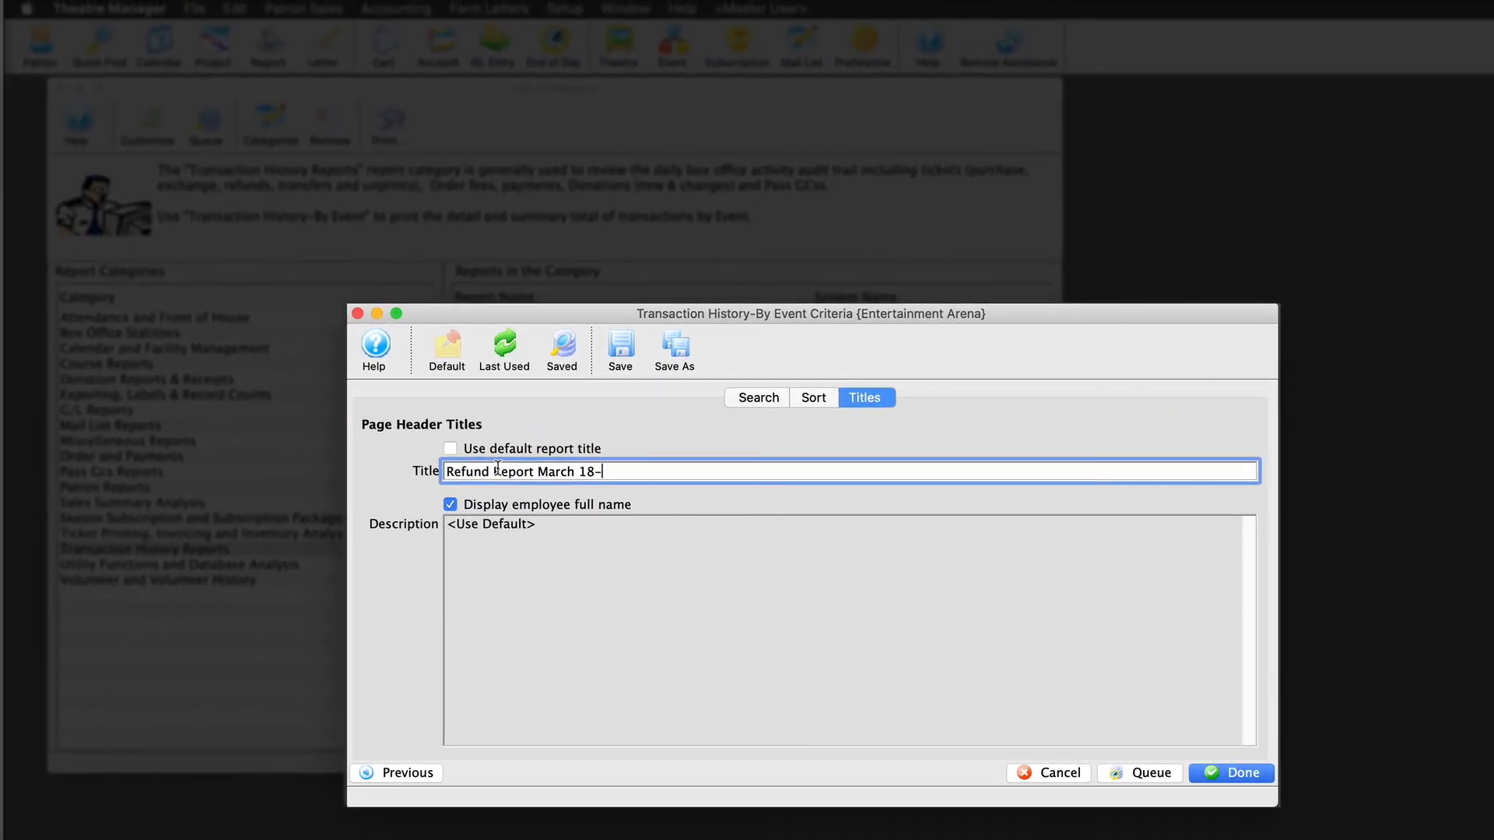
{"action": "type", "text": "20, 2020"}
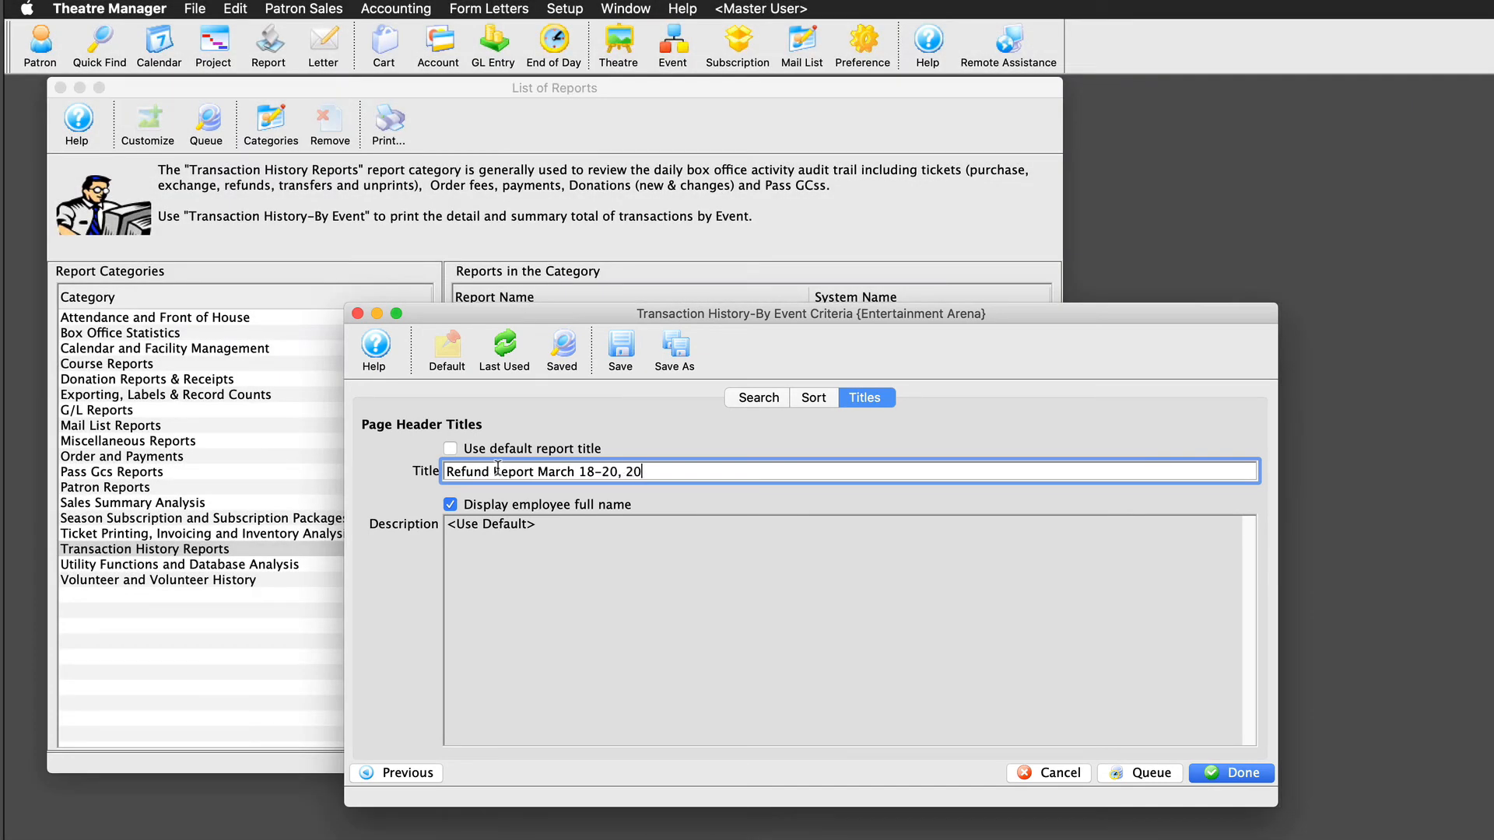
{"action": "left_click", "coordinate": [1208, 774]}
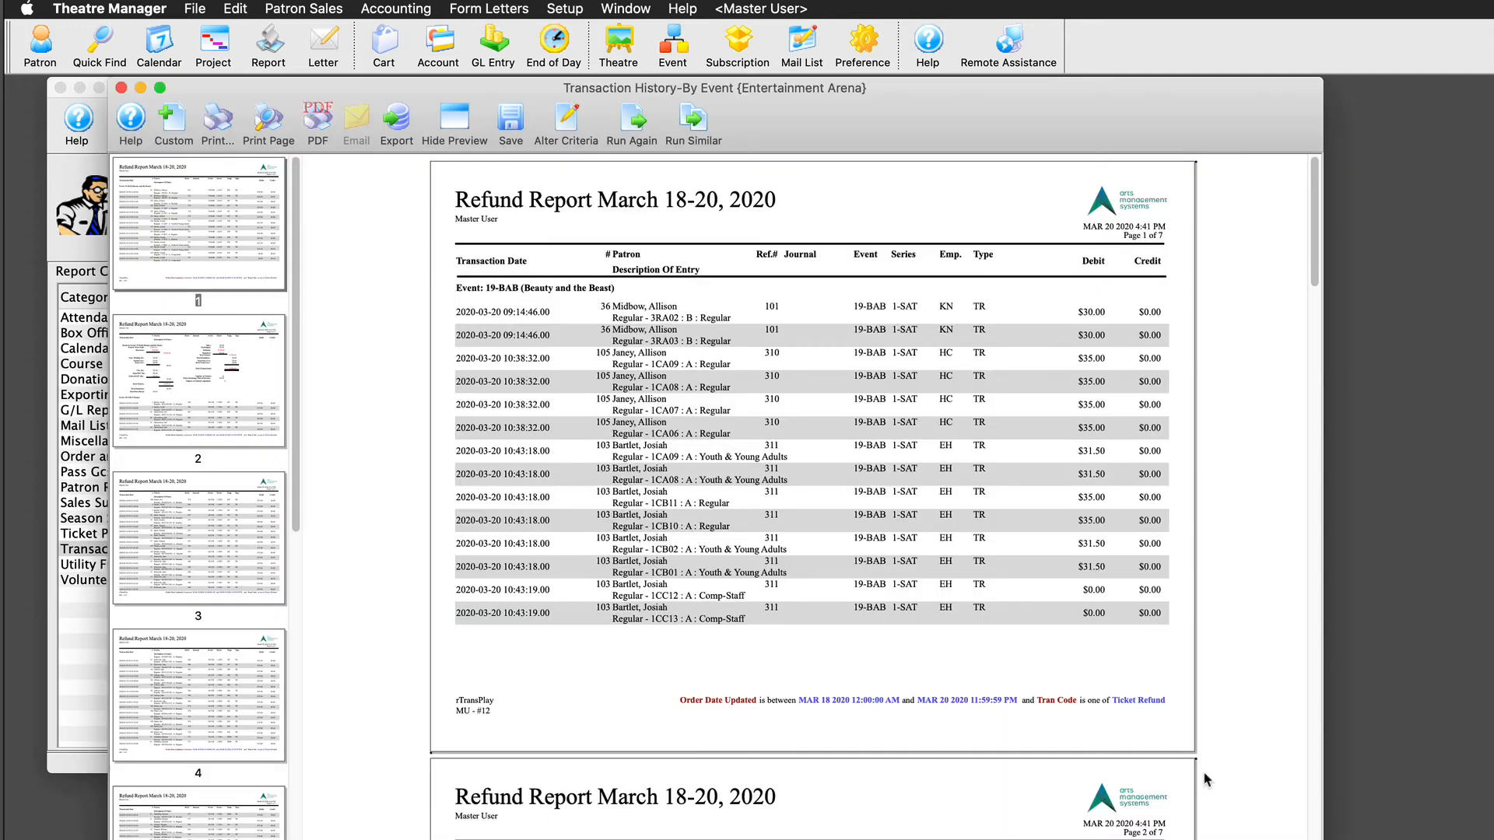
Step: Hide the page thumbnails, resize the report window, and examine the refund transactions and event totals
{"action": "left_click", "coordinate": [455, 123]}
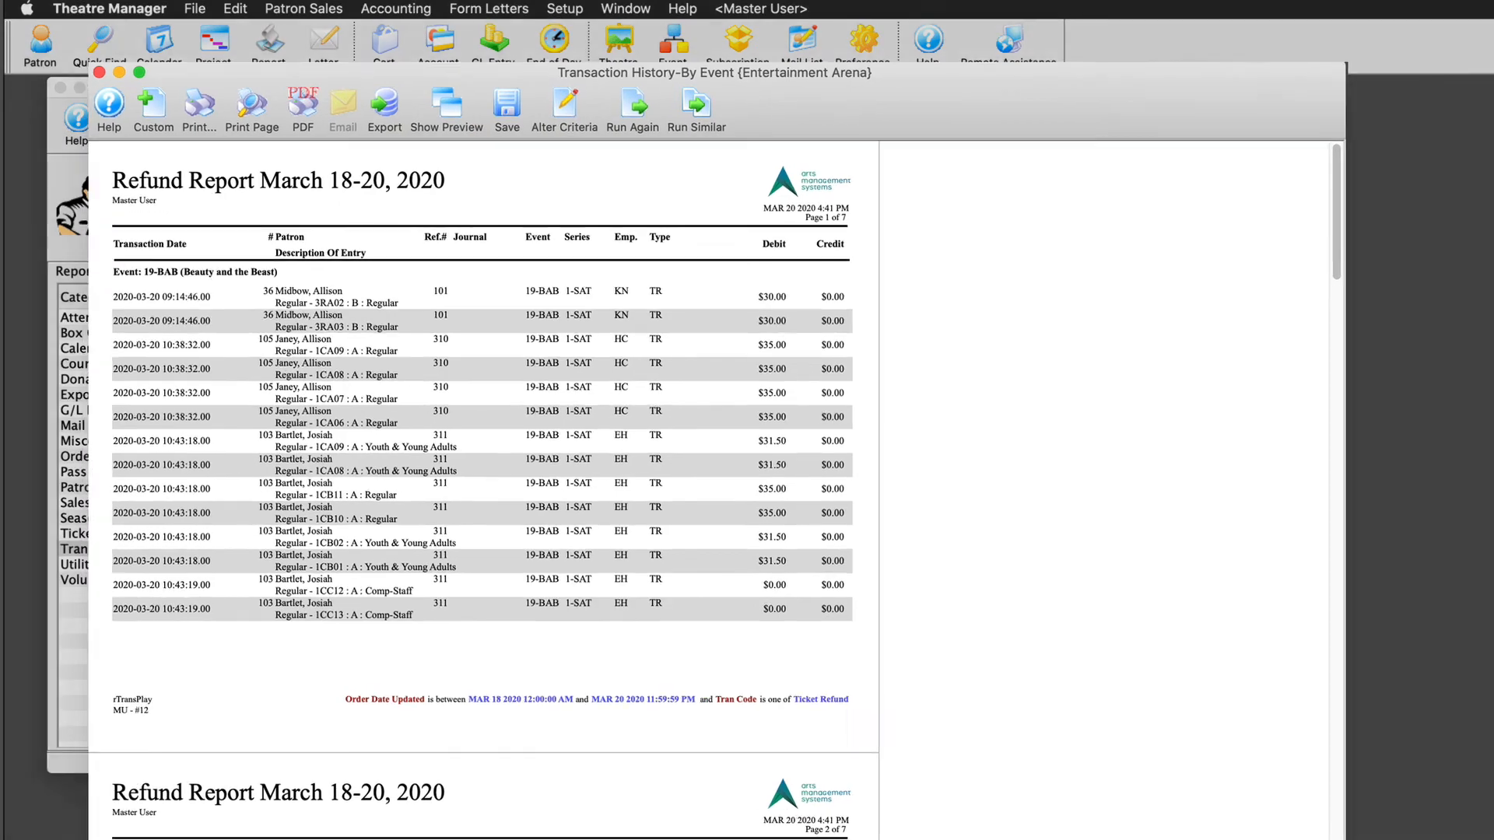
{"action": "left_click_drag", "start_coordinate": [1342, 837], "coordinate": [993, 738]}
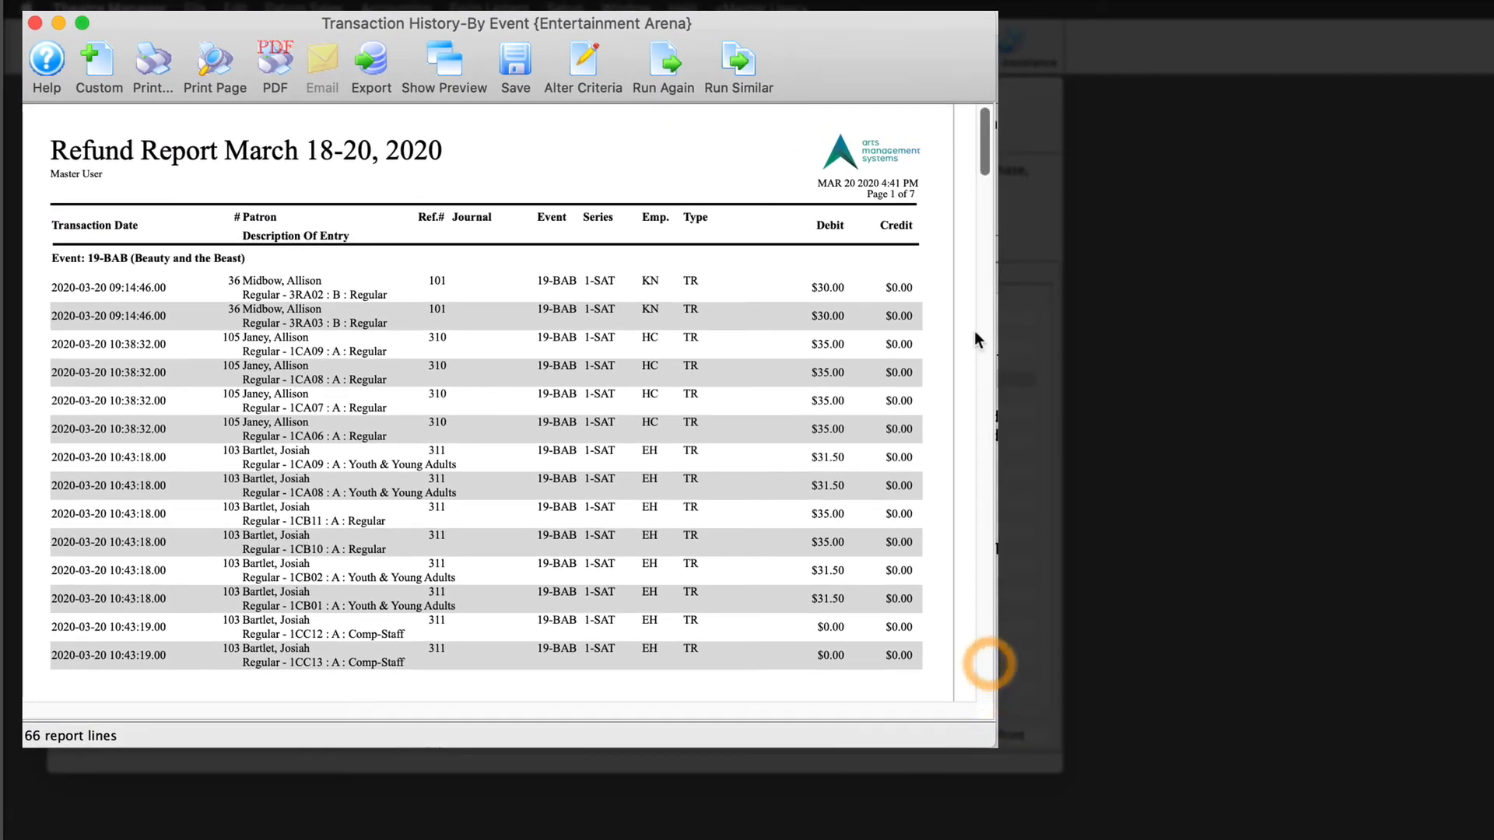
{"action": "left_click_drag", "start_coordinate": [980, 149], "coordinate": [984, 239]}
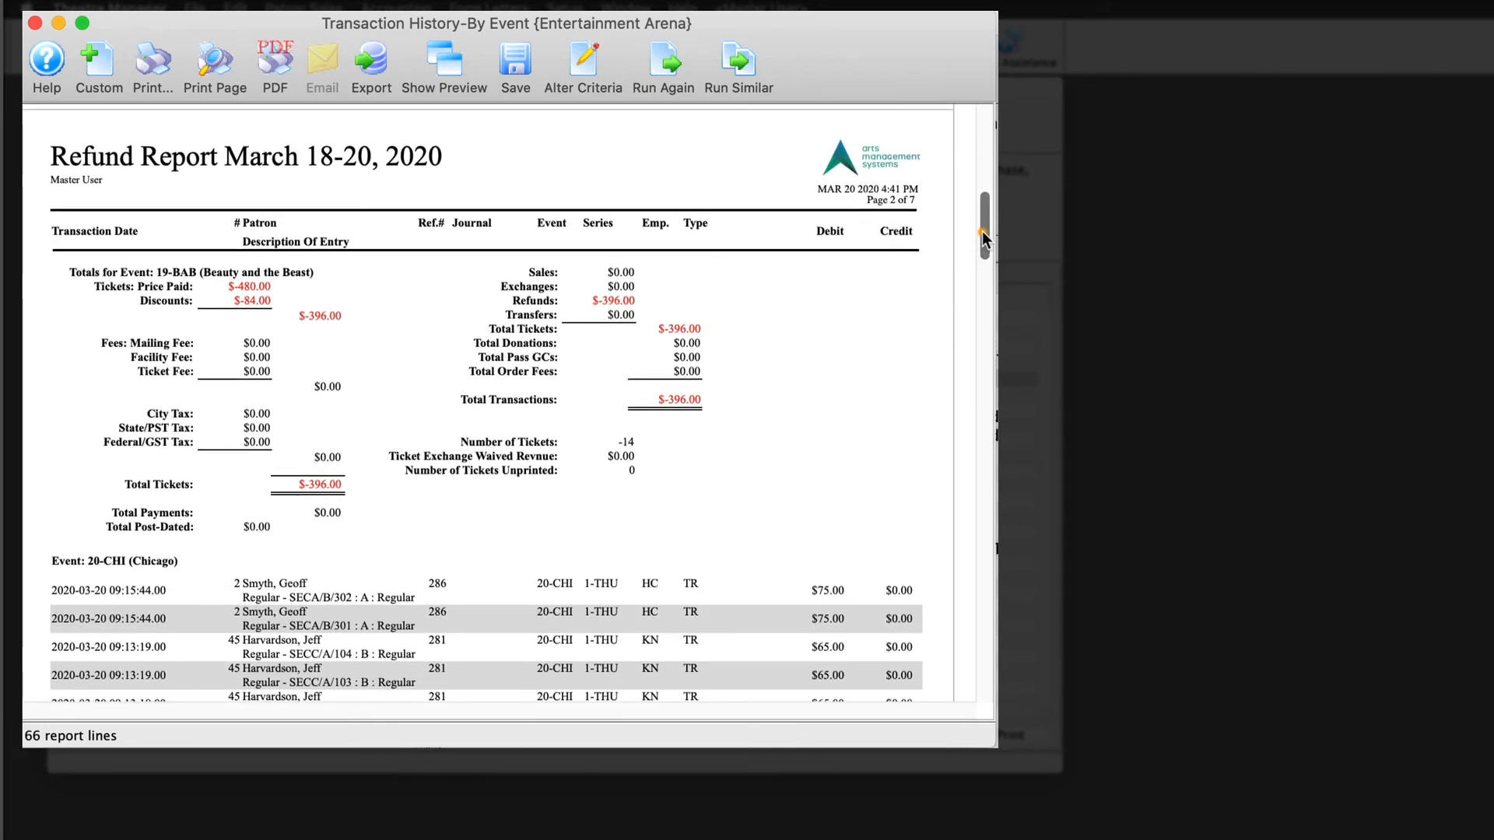